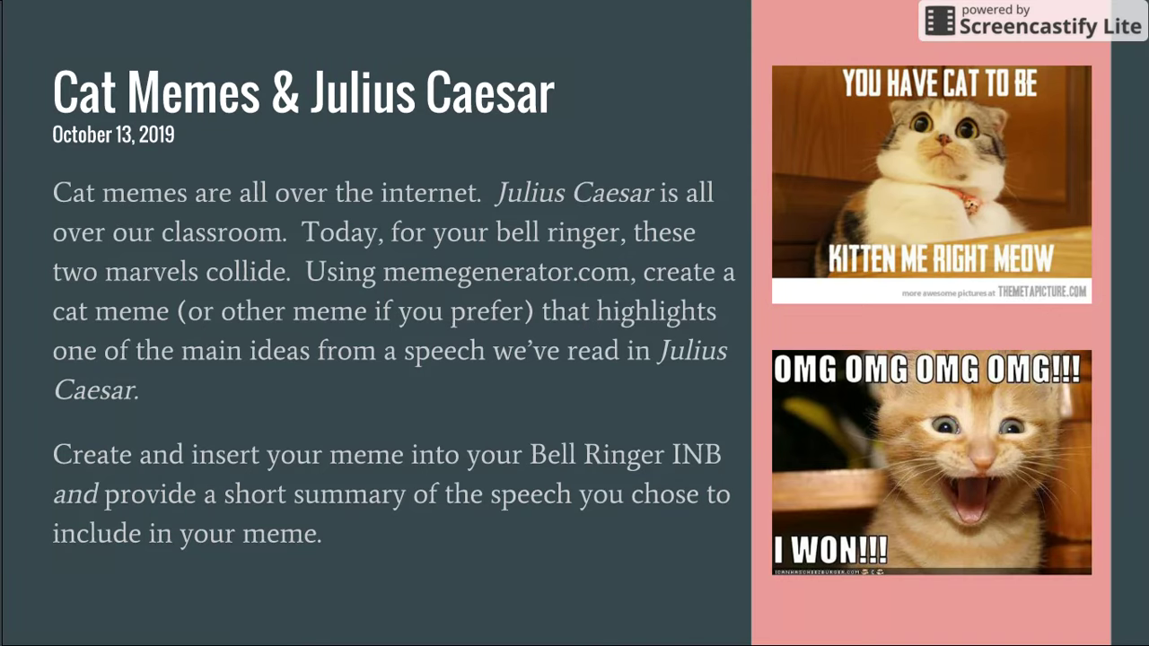
Exit the slideshow and select slide 20, the Bell Ringers title slide, in the Bell Ringer INB_OpenBook notebook
{"action": "key", "text": "Escape"}
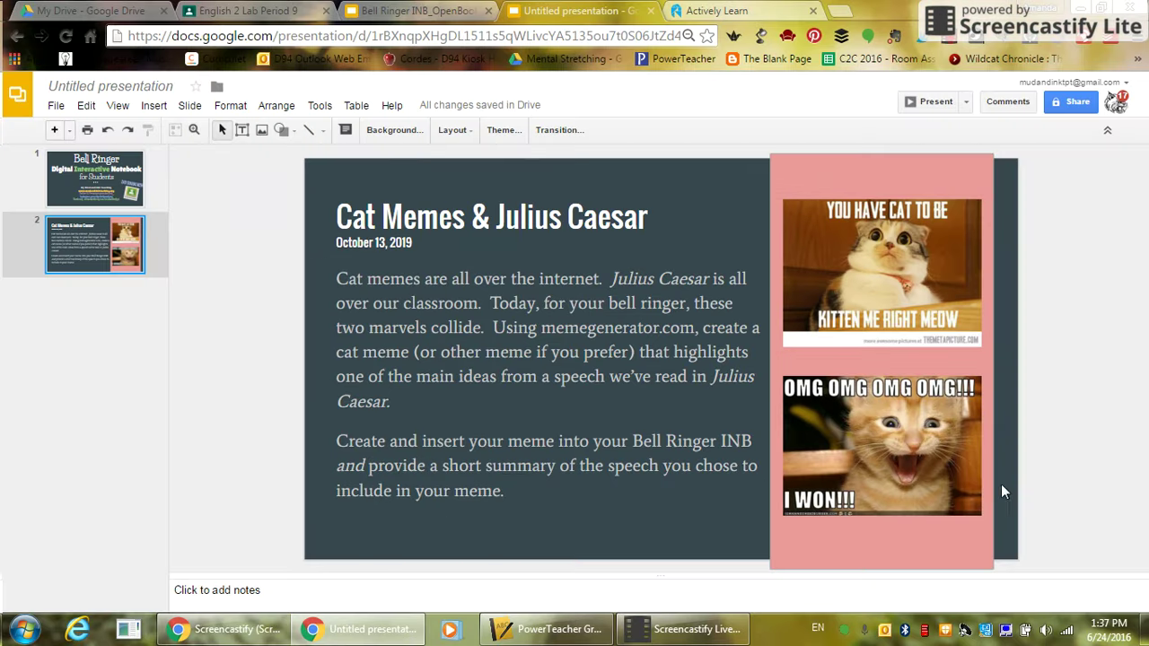
{"action": "left_click", "coordinate": [417, 10]}
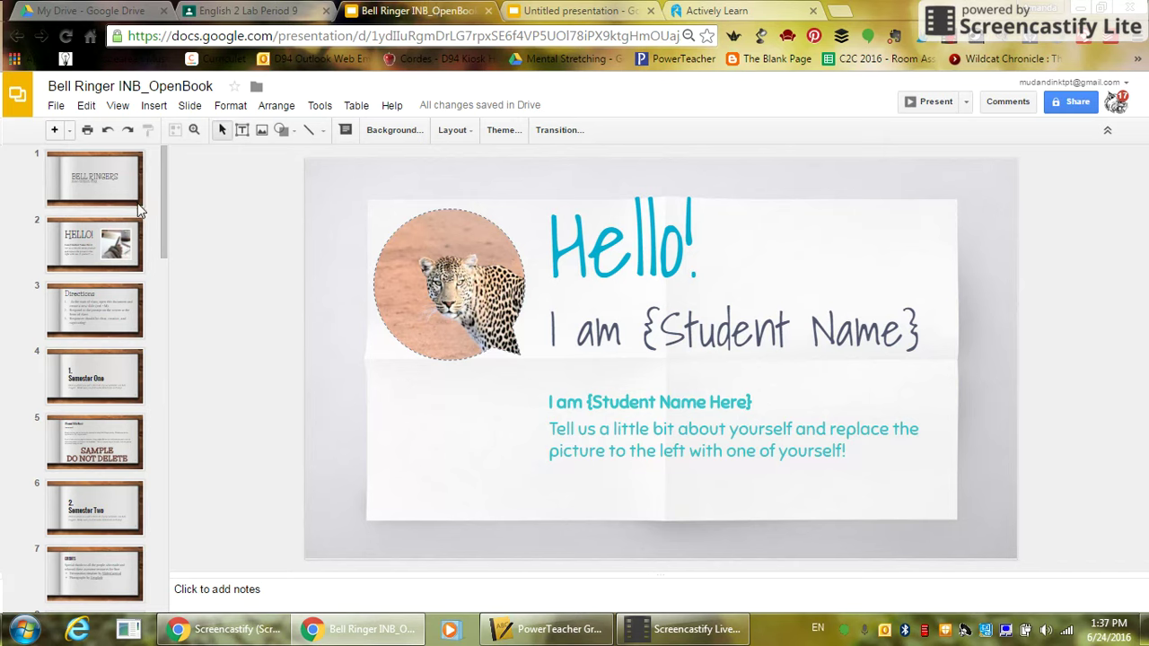
{"action": "left_click_drag", "start_coordinate": [166, 231], "coordinate": [172, 488]}
{"action": "left_click", "coordinate": [114, 404]}
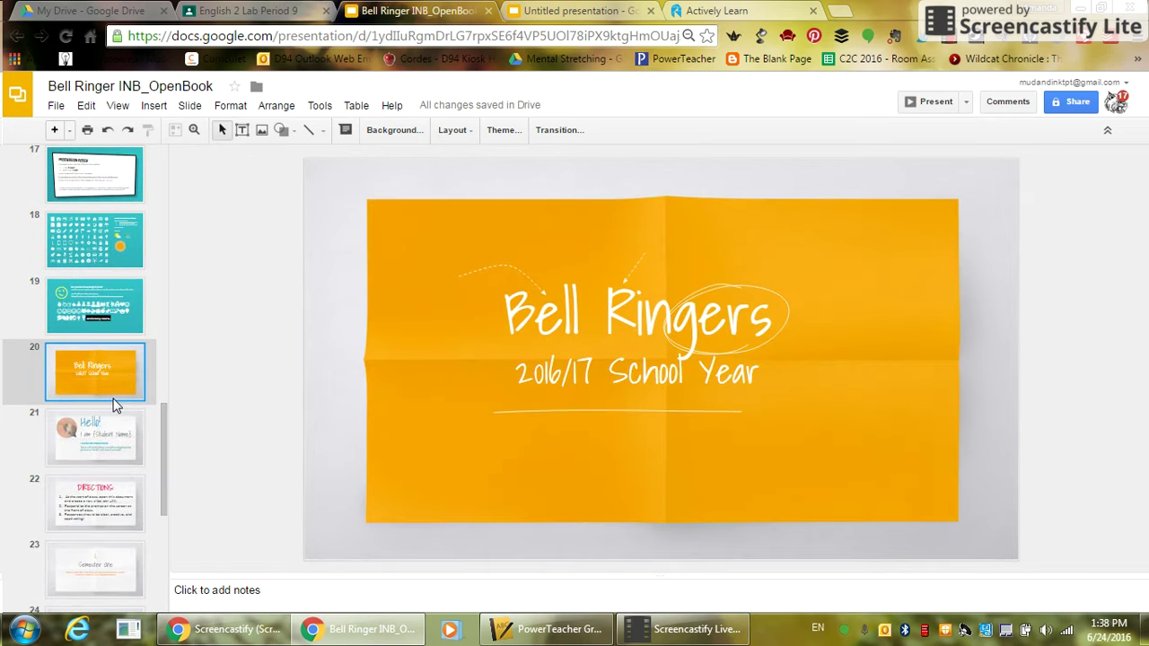
Present from slide 20 and advance past the Hello student, DIRECTIONS and sample prompt slides
{"action": "left_click", "coordinate": [917, 105]}
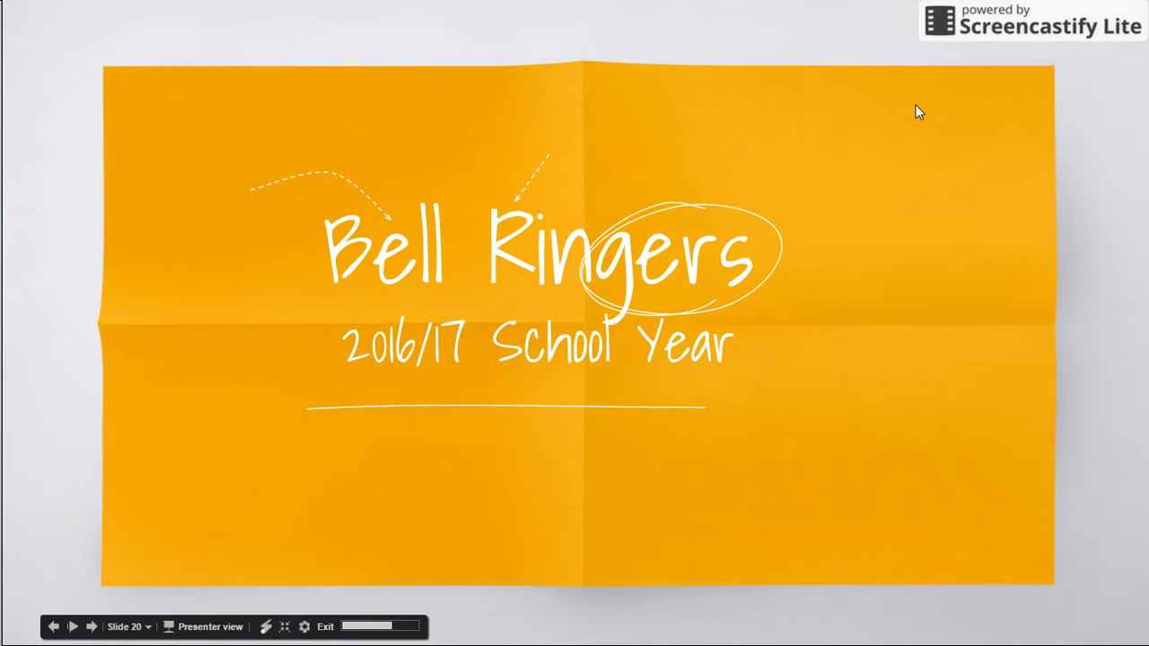
{"action": "key", "text": "Right"}
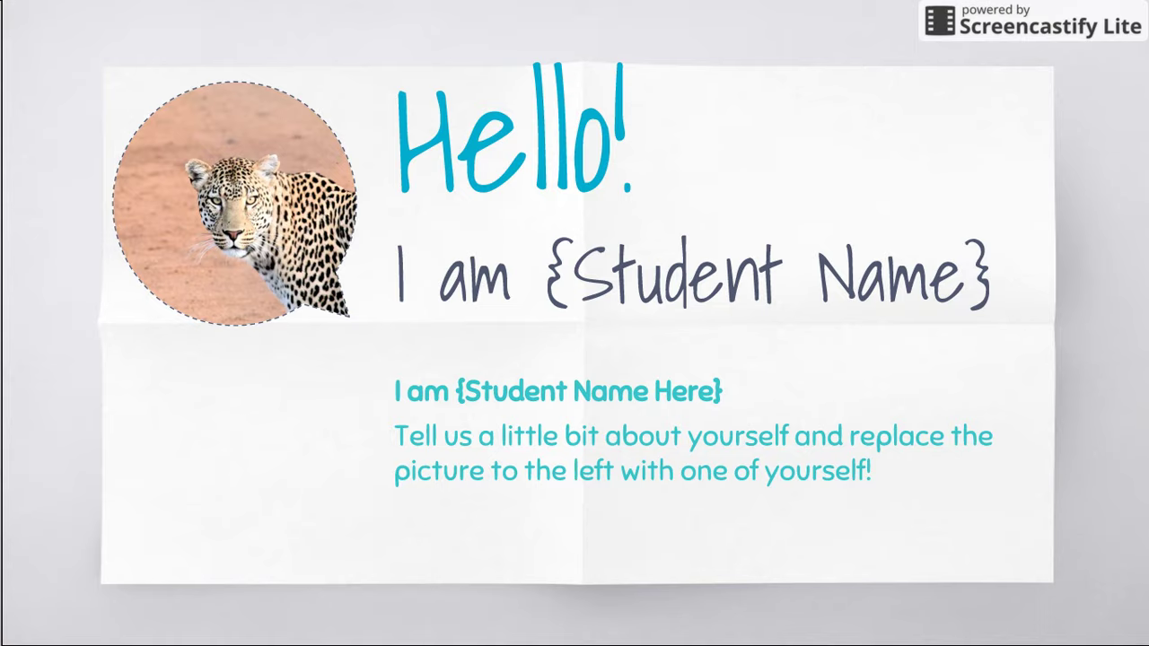
{"action": "key", "text": "Right"}
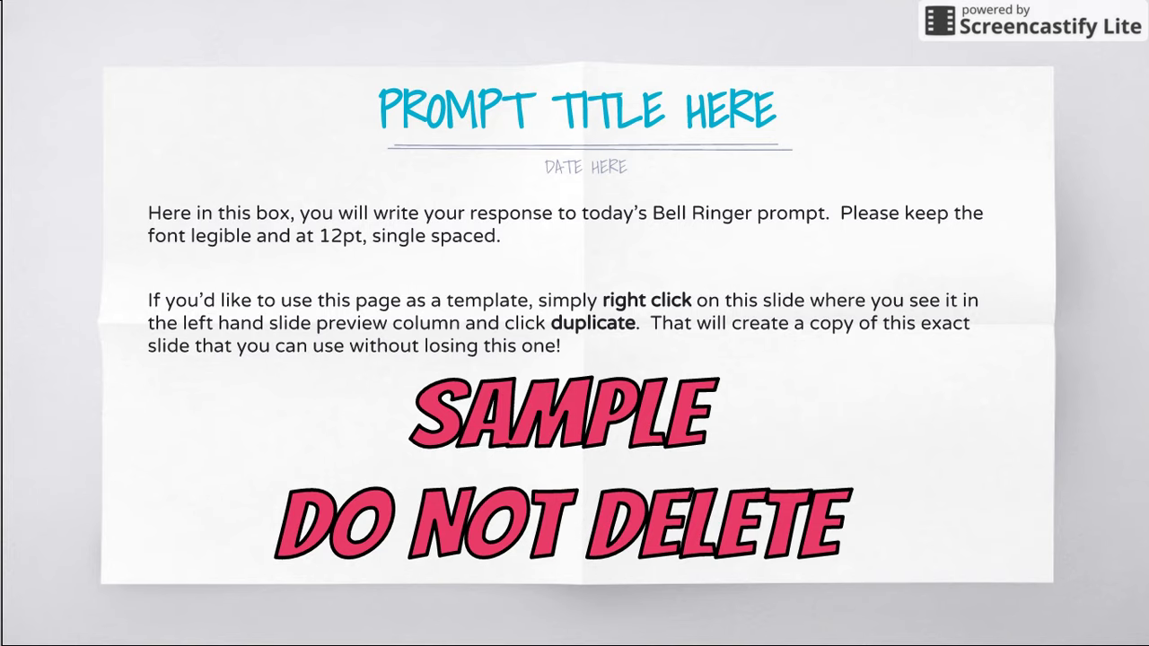
{"action": "key", "text": "Right"}
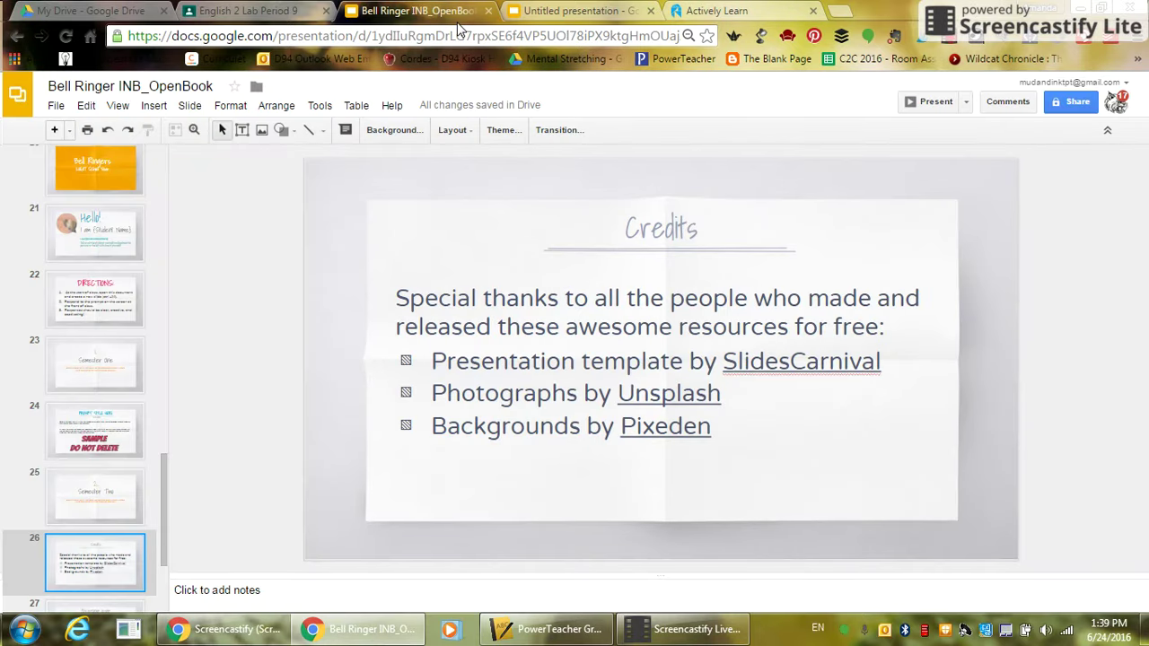
Restore the browser and move the Untitled presentation into its own window on the right half
{"action": "left_click", "coordinate": [1102, 9]}
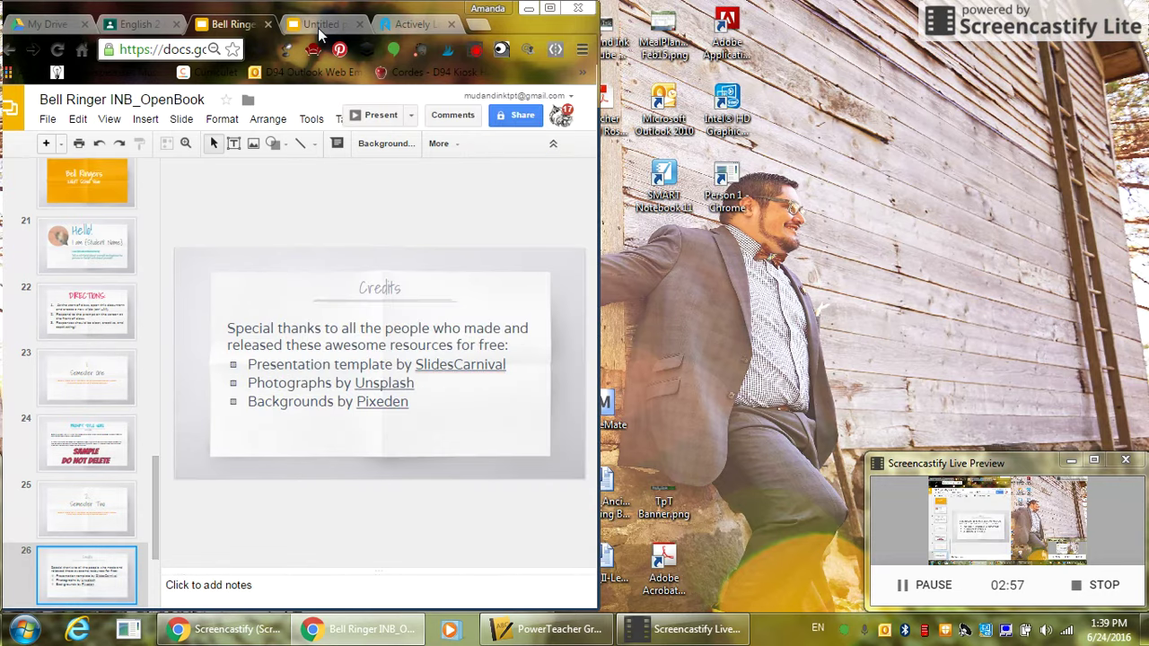
{"action": "left_click_drag", "start_coordinate": [318, 28], "coordinate": [862, 49]}
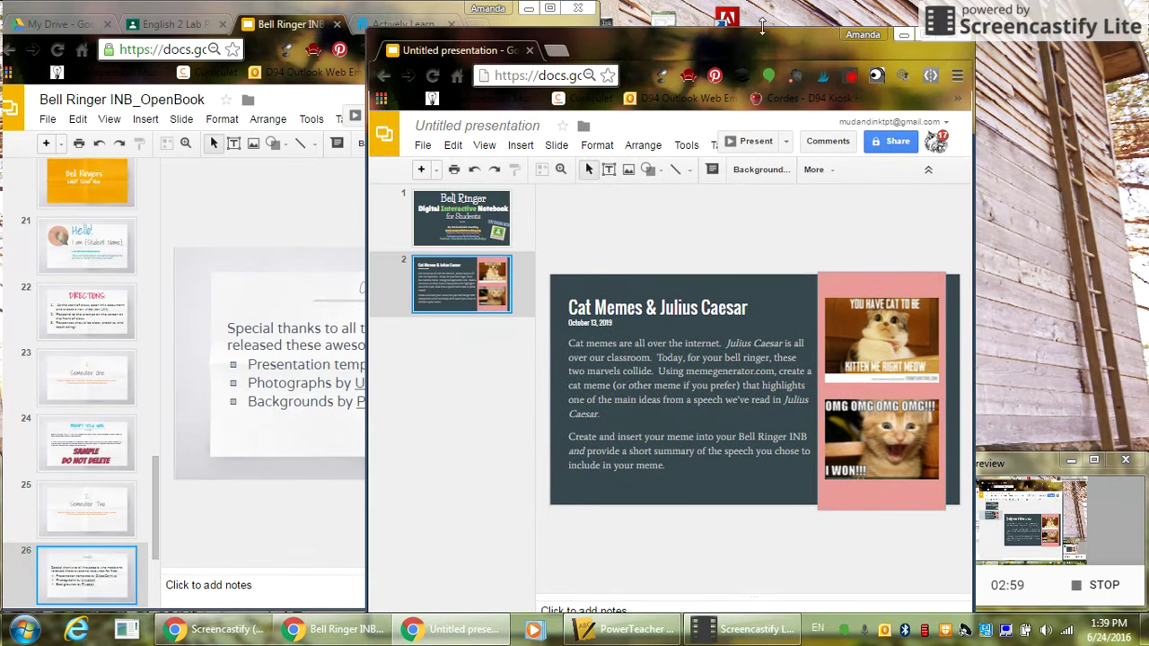
{"action": "left_click_drag", "start_coordinate": [730, 36], "coordinate": [1148, 45]}
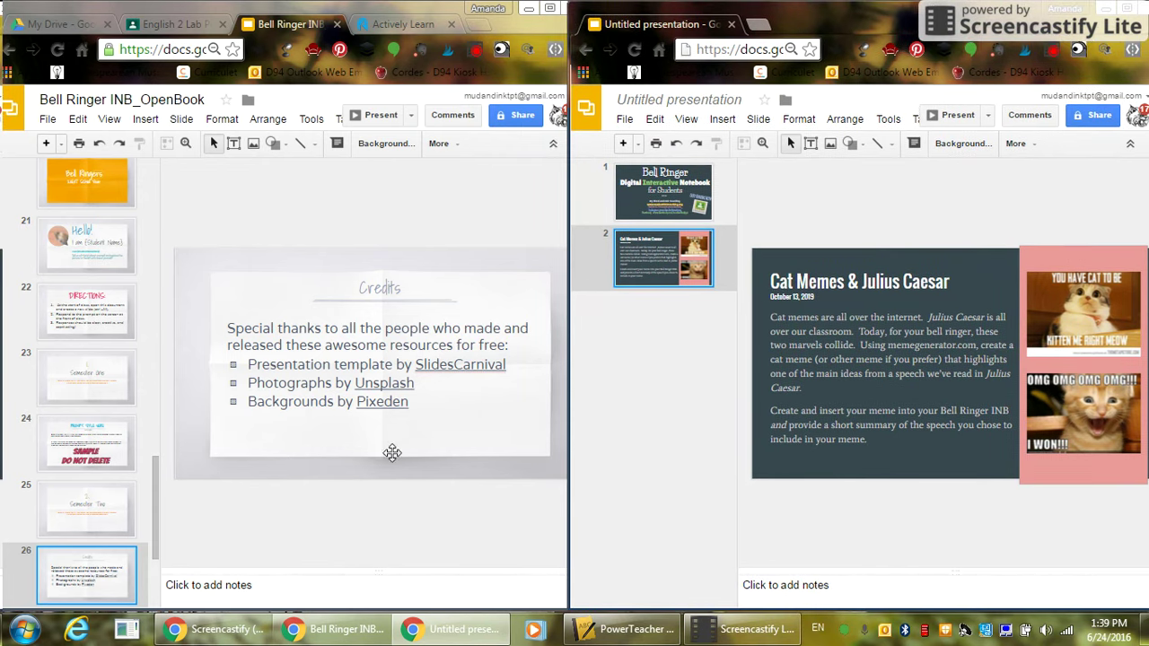
Add a blank slide after slide 24, then duplicate the SAMPLE prompt slide as slide 25
{"action": "left_click", "coordinate": [103, 456]}
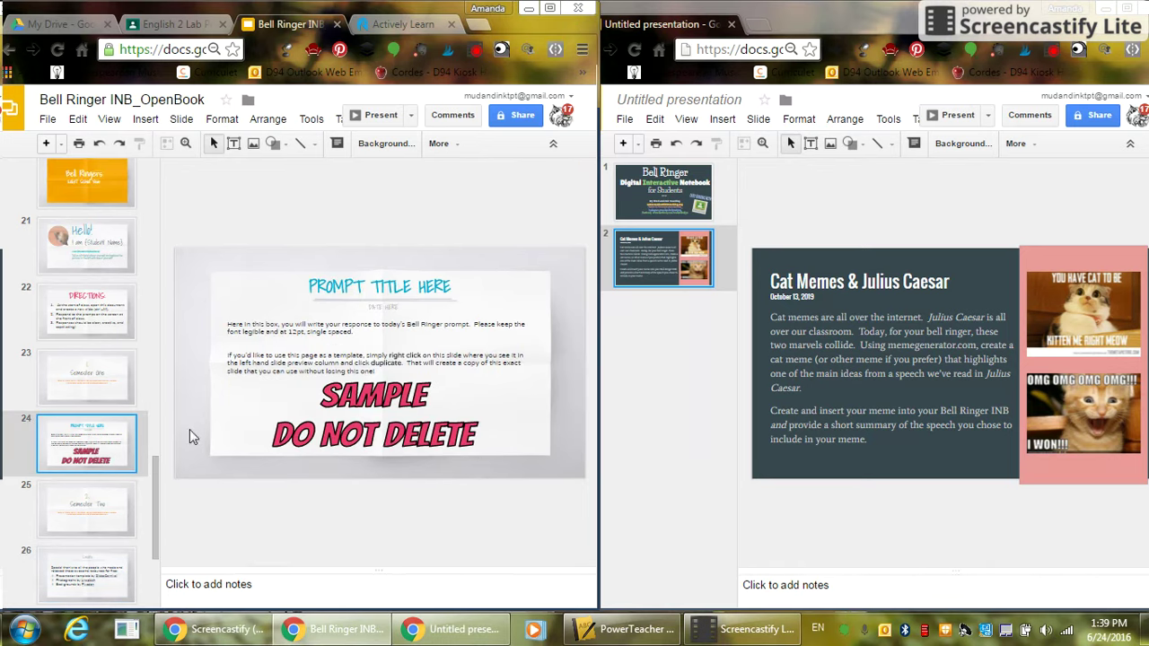
{"action": "key", "text": "ctrl+m"}
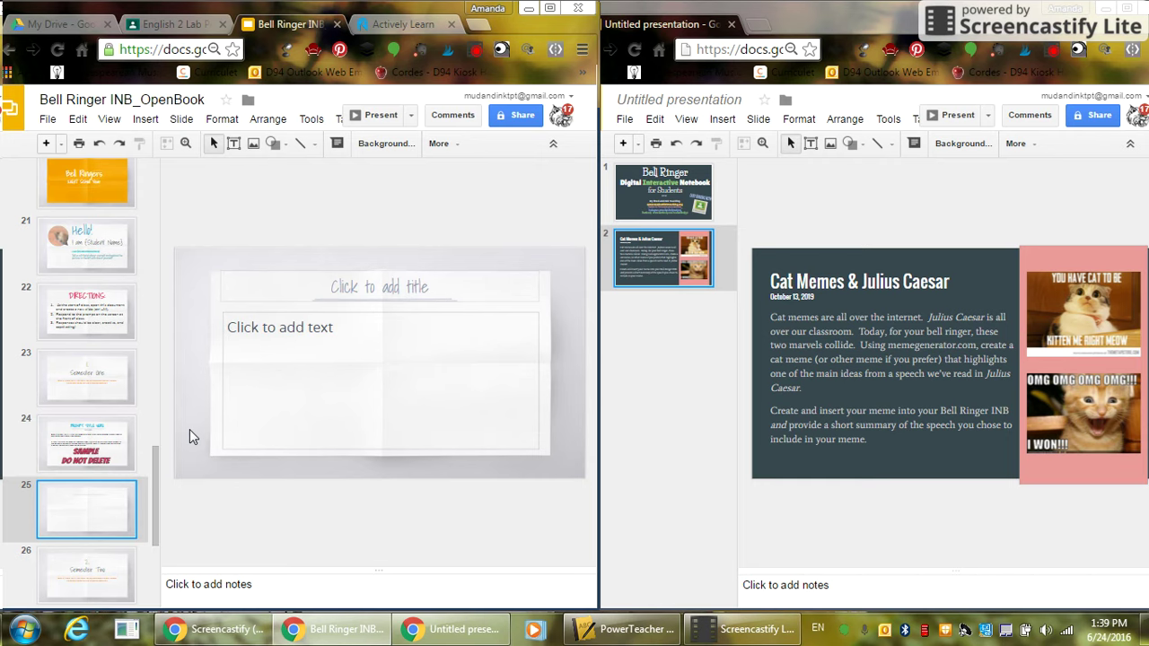
{"action": "left_click", "coordinate": [89, 449]}
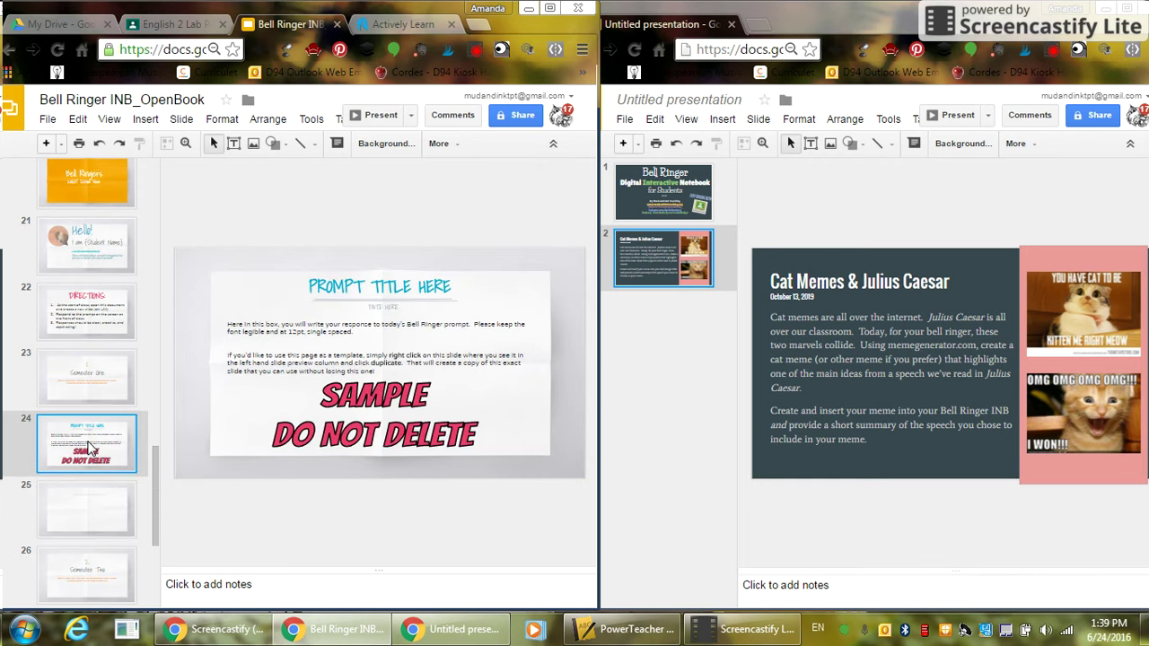
{"action": "right_click", "coordinate": [115, 448]}
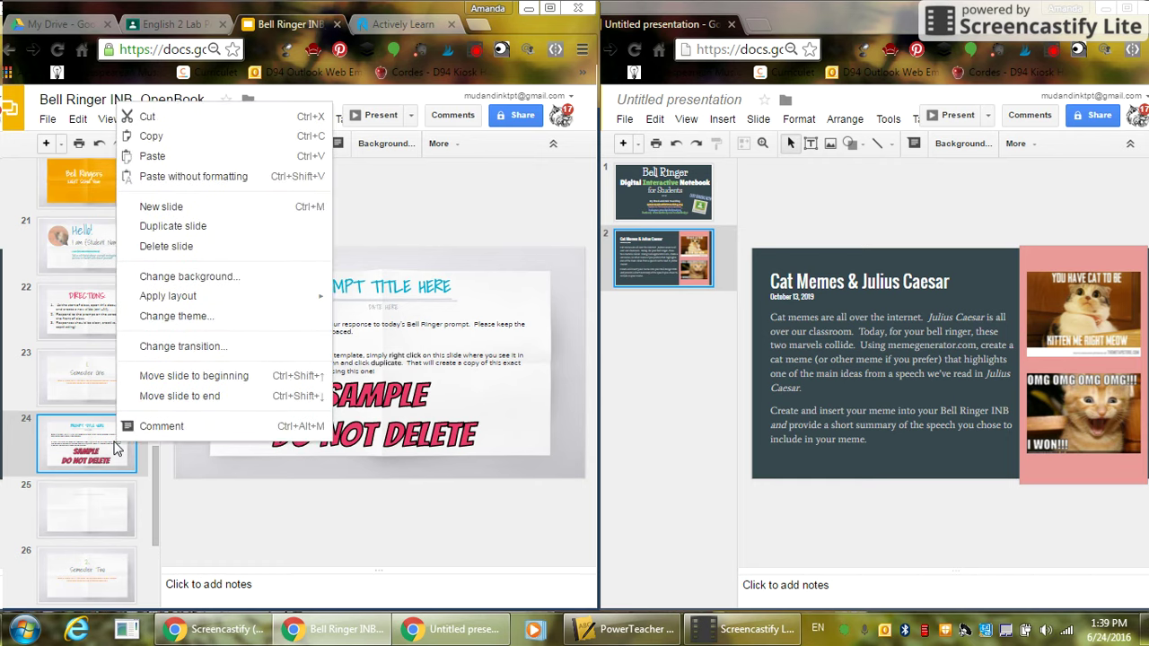
{"action": "left_click", "coordinate": [184, 230]}
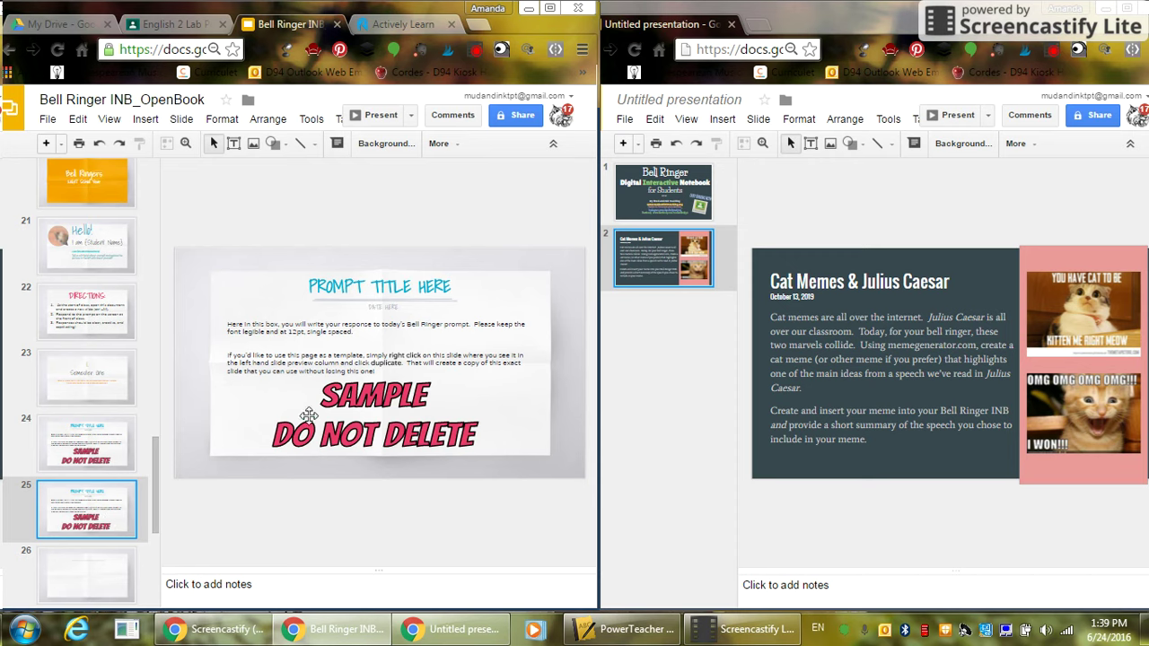
Delete the SAMPLE DO NOT DELETE label and retitle the slide 'Cat Memes & Julius Caesar'
{"action": "left_click", "coordinate": [392, 392]}
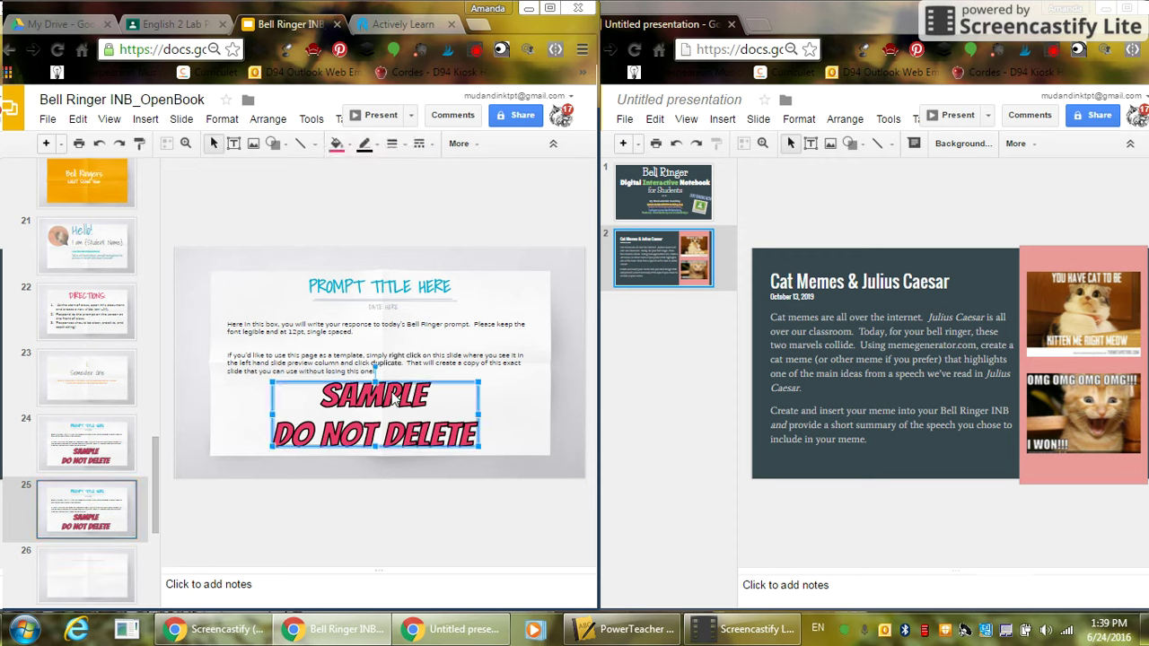
{"action": "key", "text": "Delete"}
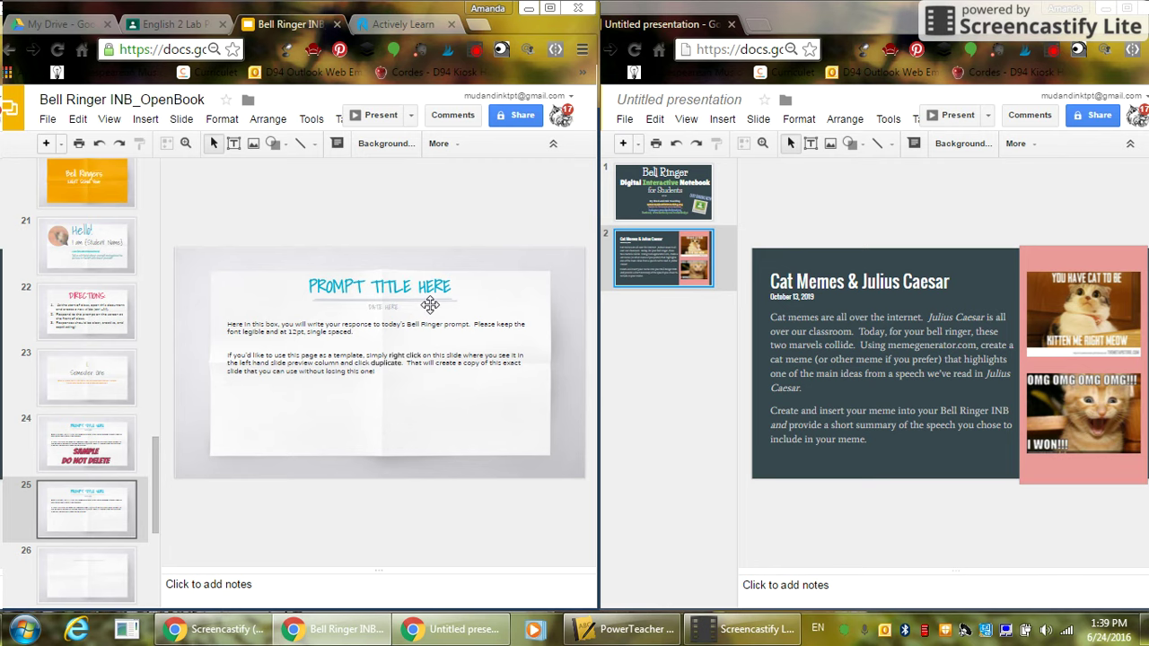
{"action": "double_click", "coordinate": [420, 284]}
{"action": "triple_click", "coordinate": [417, 281]}
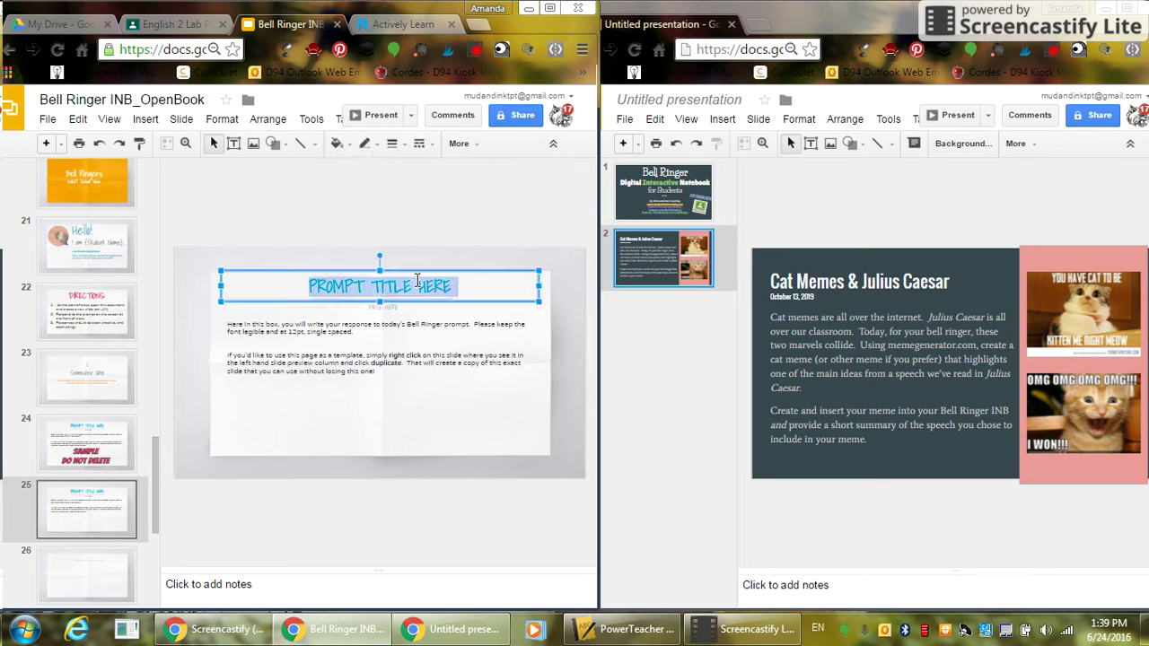
{"action": "key", "text": "BackSpace"}
{"action": "type", "text": "Cat"}
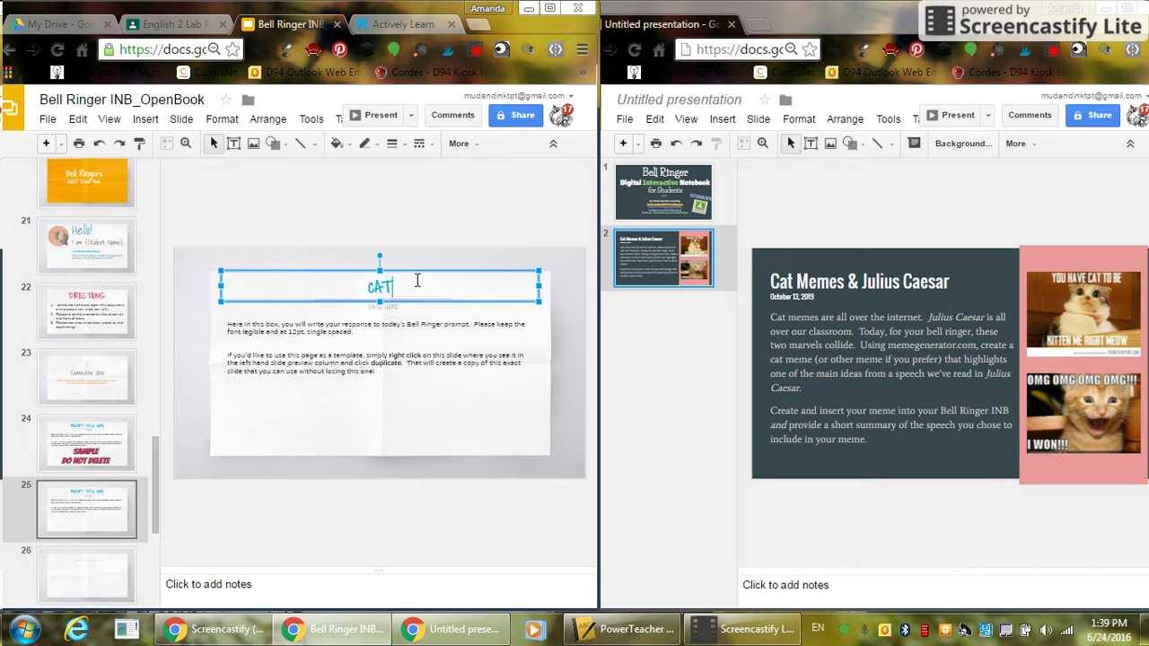
{"action": "key", "text": "BackSpace"}
{"action": "key", "text": "BackSpace"}
{"action": "type", "text": "at Memes & Julius Caesar"}
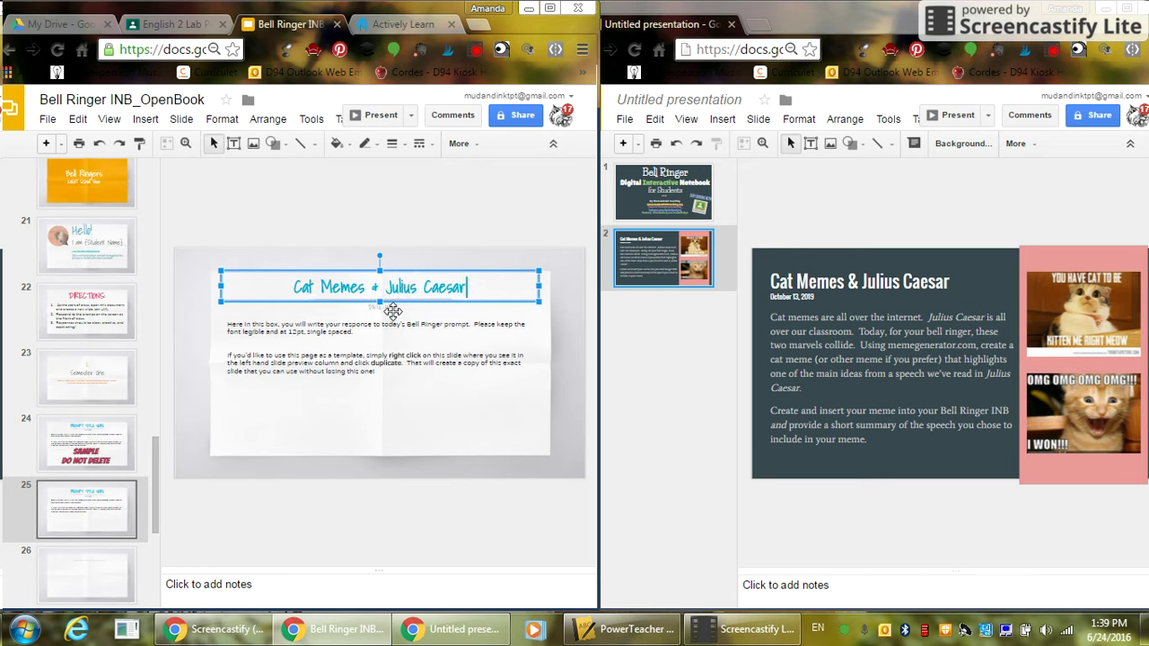
Change the date under the title to June 24, 2016
{"action": "left_click", "coordinate": [392, 308]}
{"action": "double_click", "coordinate": [392, 309]}
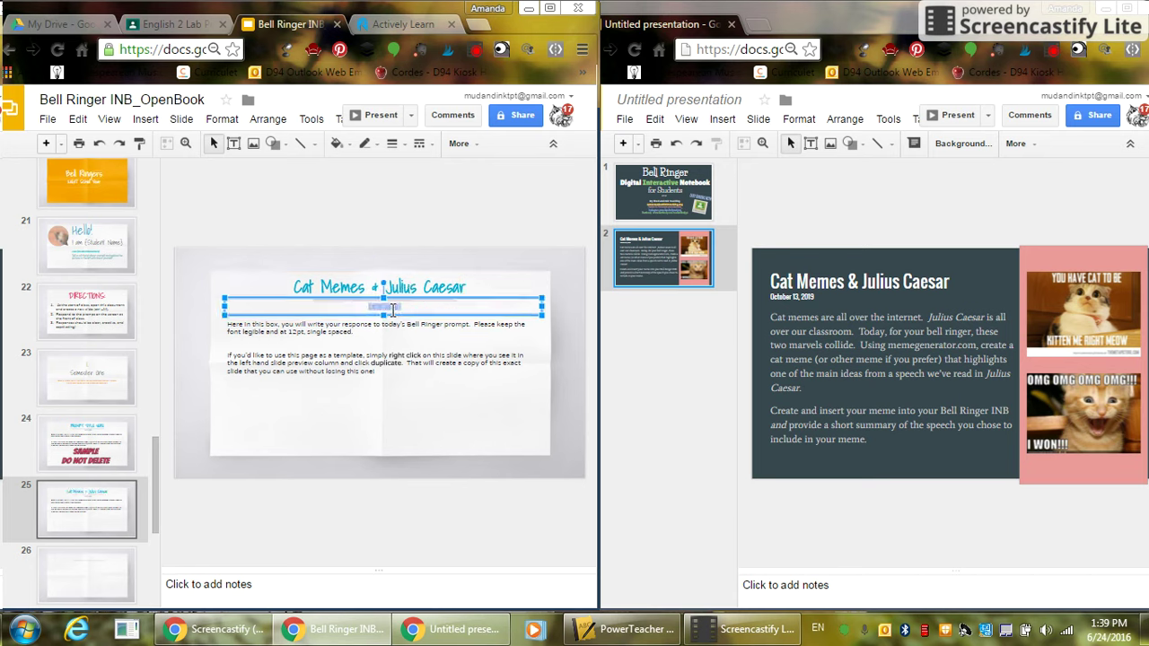
{"action": "type", "text": "June 24, 2016"}
Replace the body instructions with 'Here is my response...blah blah blah.' followed by a new line
{"action": "left_click", "coordinate": [378, 369]}
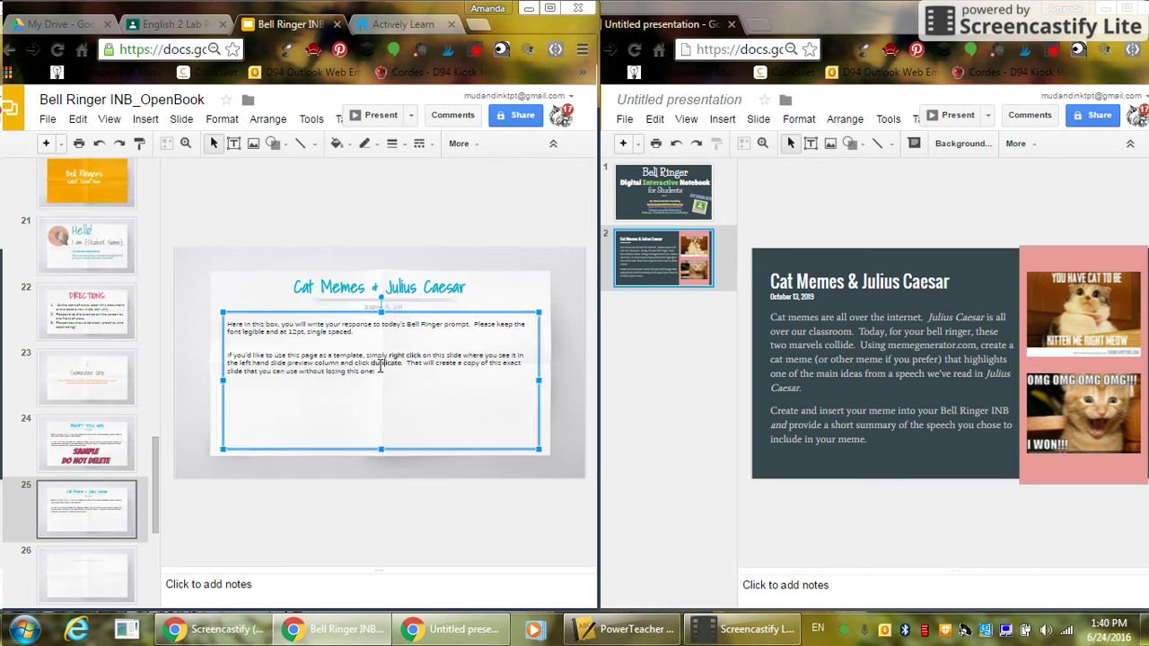
{"action": "left_click_drag", "start_coordinate": [378, 370], "coordinate": [225, 322]}
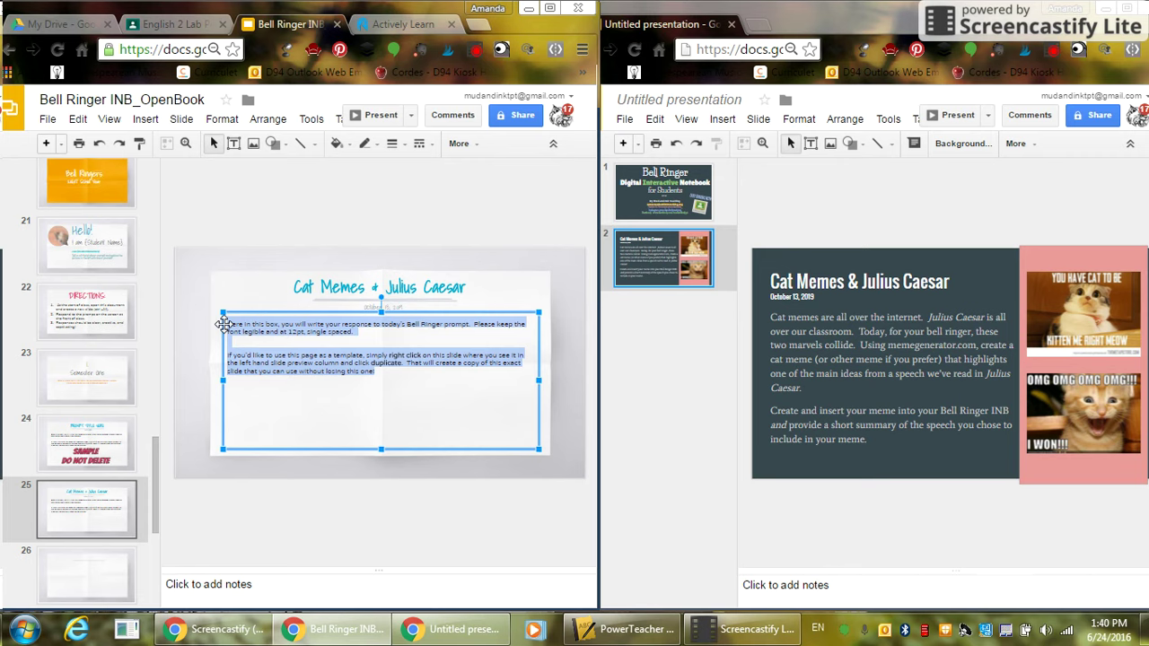
{"action": "key", "text": "BackSpace"}
{"action": "type", "text": "Here is m"}
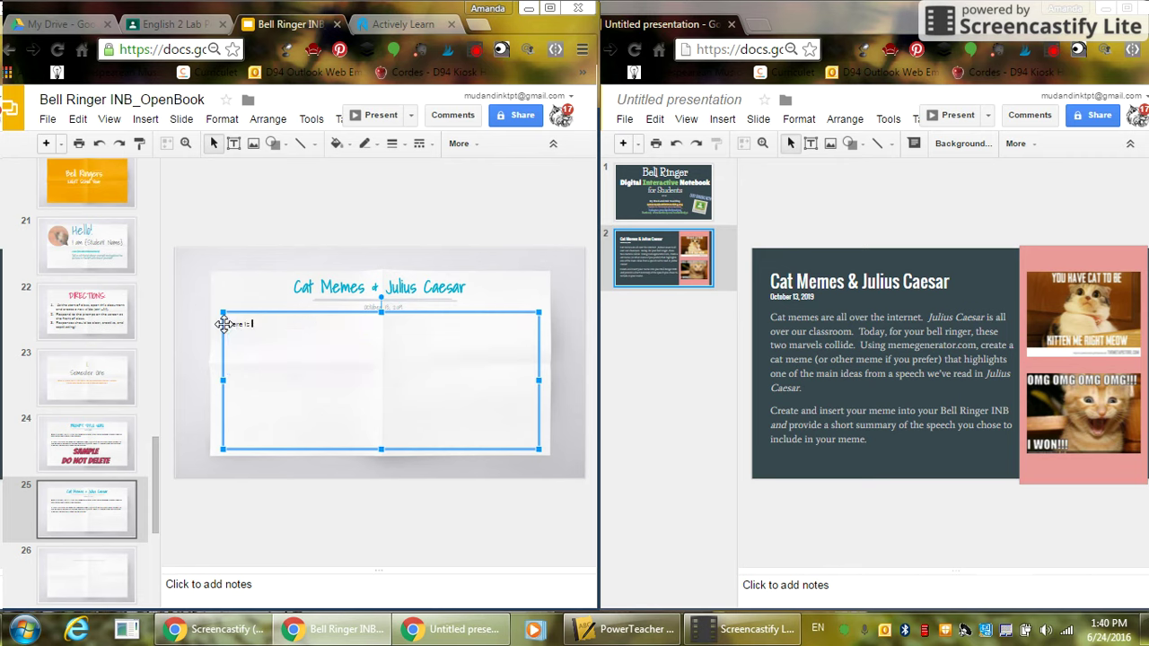
{"action": "type", "text": "y response...blah blah blah."}
{"action": "key", "text": "Return"}
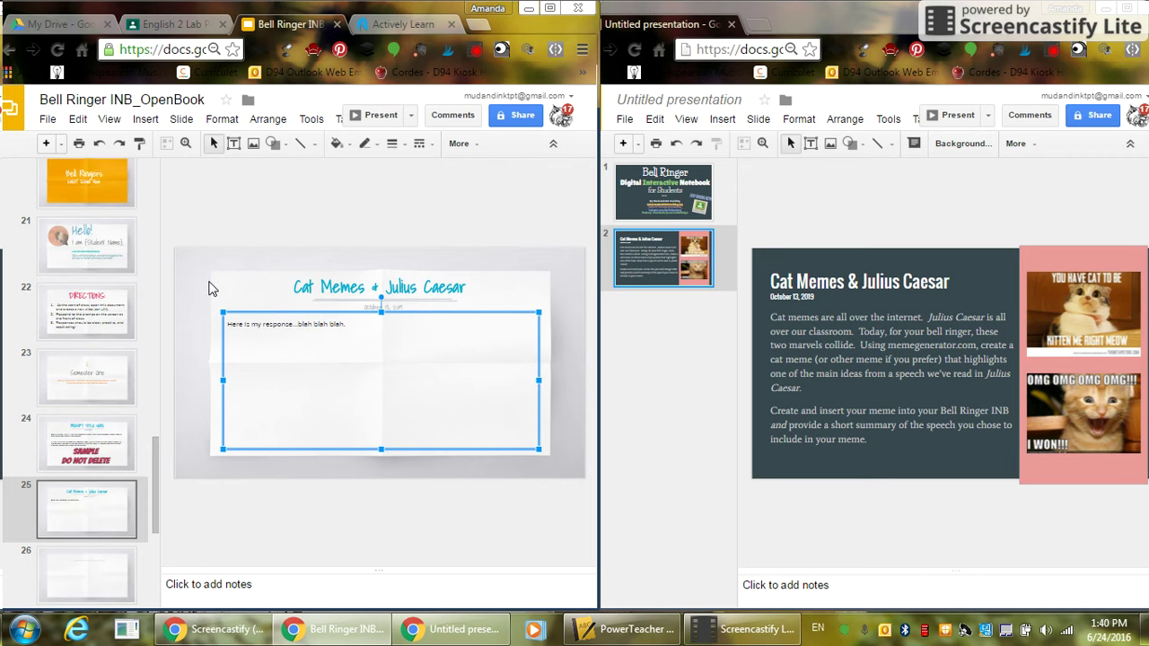
Dismiss the Insert menu, deselect the response text box and maximize the notebook window
{"action": "left_click", "coordinate": [145, 119]}
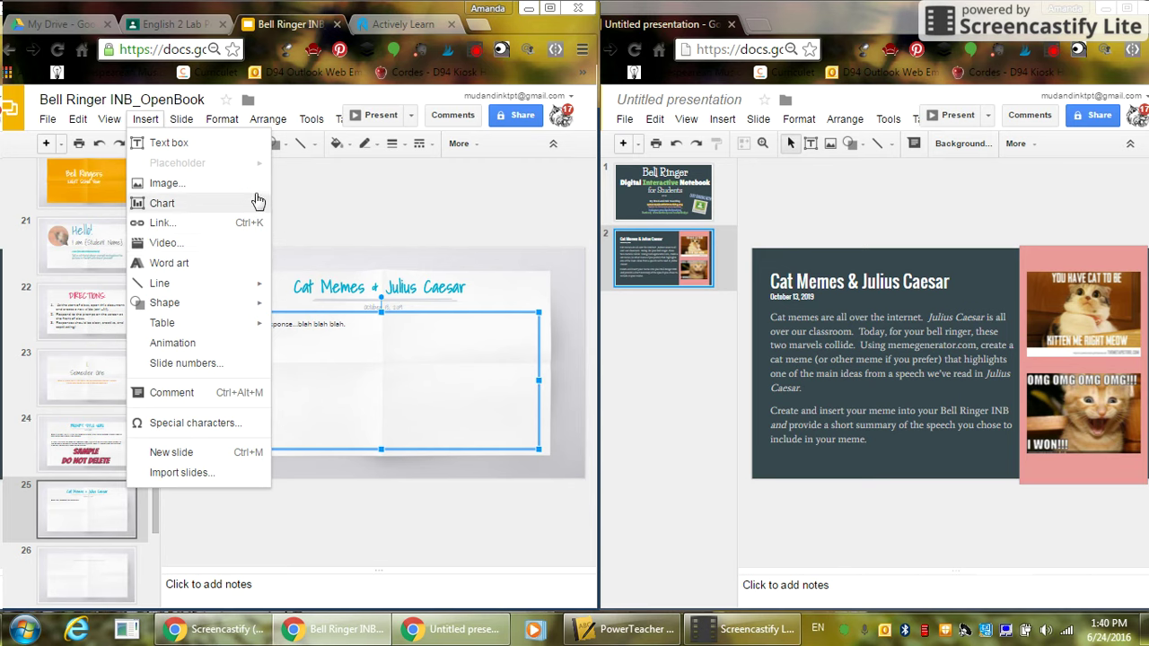
{"action": "left_click", "coordinate": [316, 217]}
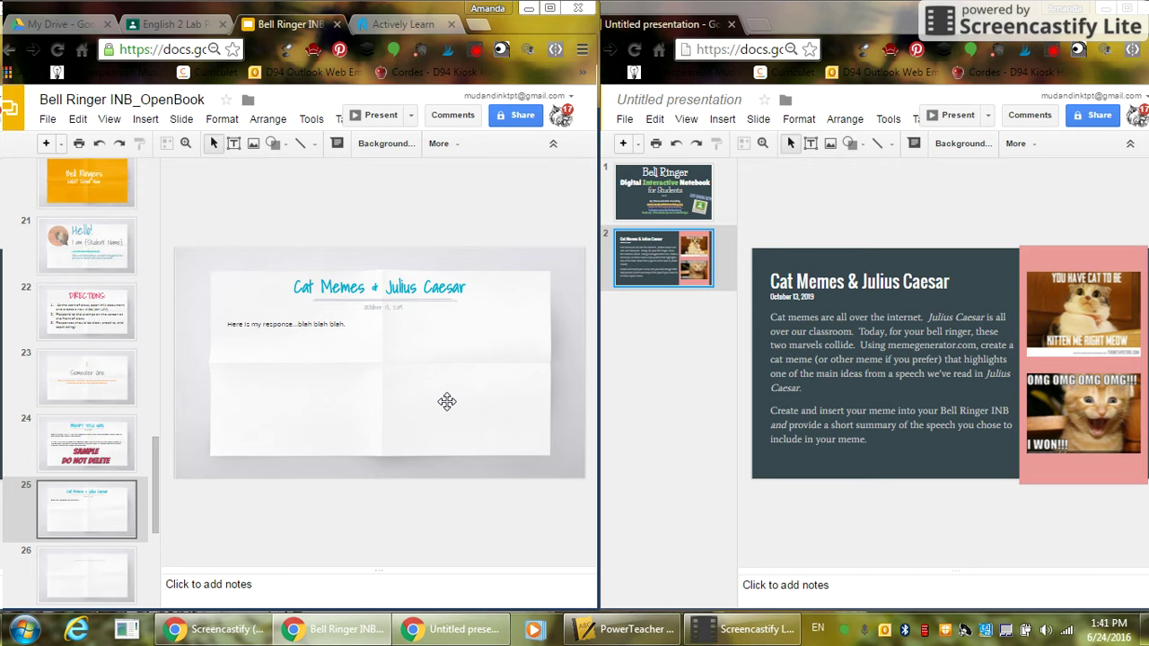
{"action": "double_click", "coordinate": [346, 13]}
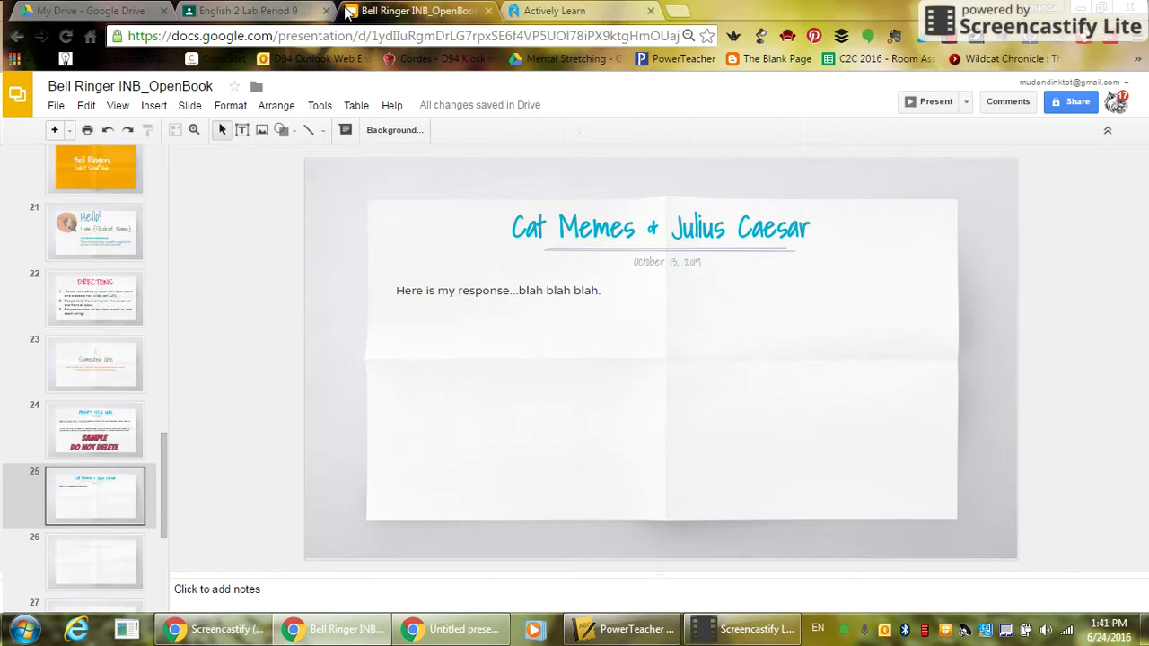
Create a new assignment in English 2 Lab Period 9 and bring up the Google Drive file picker
{"action": "left_click", "coordinate": [269, 9]}
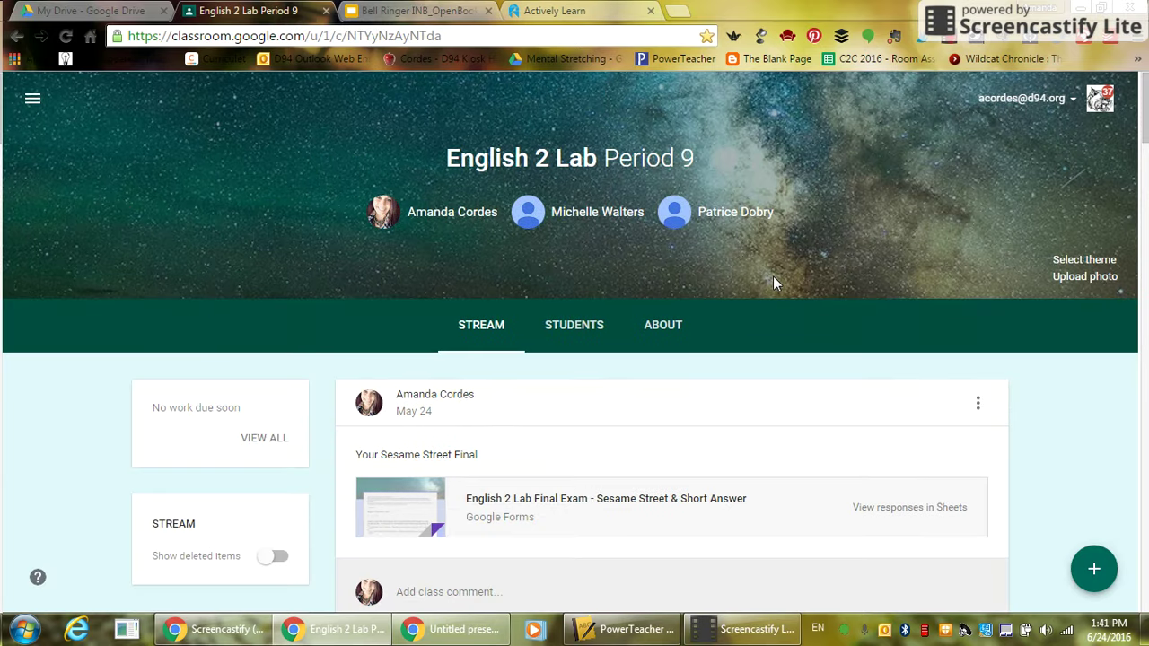
{"action": "mouse_move", "coordinate": [1093, 572]}
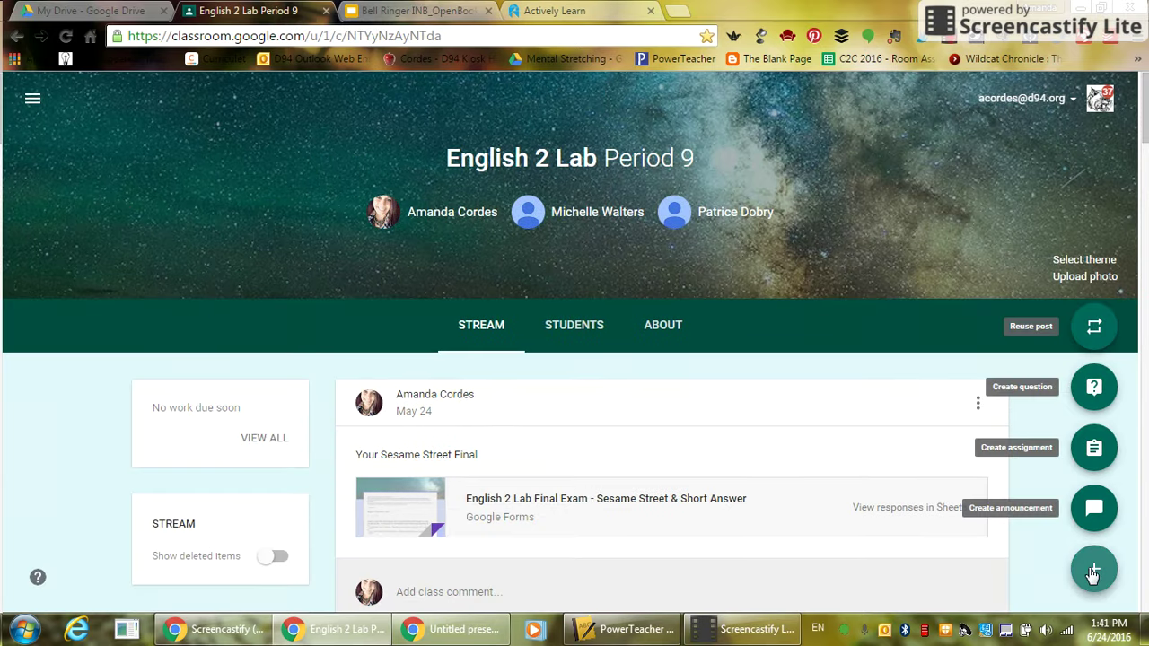
{"action": "left_click", "coordinate": [1095, 448]}
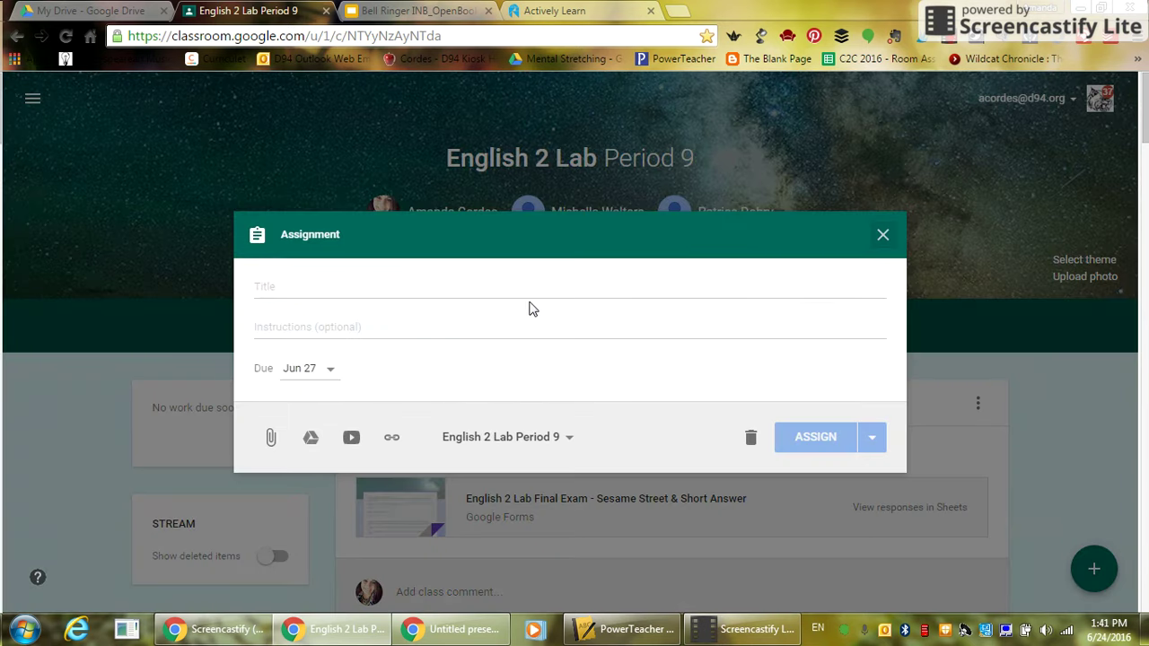
{"action": "left_click", "coordinate": [310, 438]}
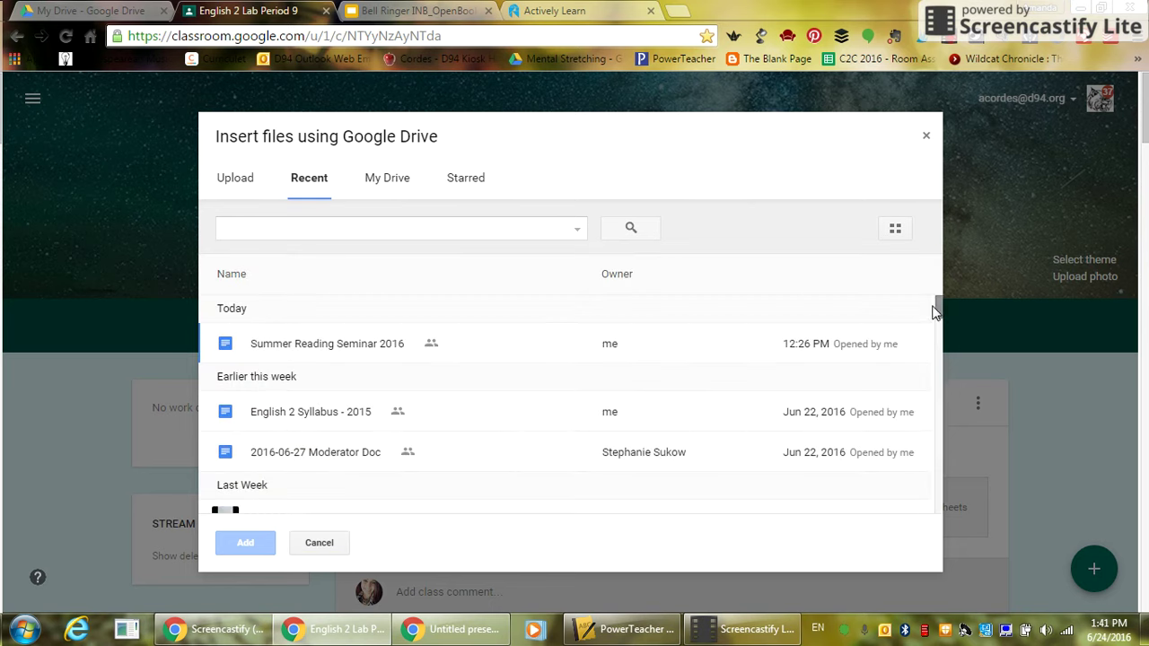
{"action": "mouse_move", "coordinate": [936, 308]}
{"action": "left_mouse_down"}
{"action": "mouse_move", "coordinate": [921, 513]}
{"action": "mouse_move", "coordinate": [933, 306]}
{"action": "left_mouse_up"}
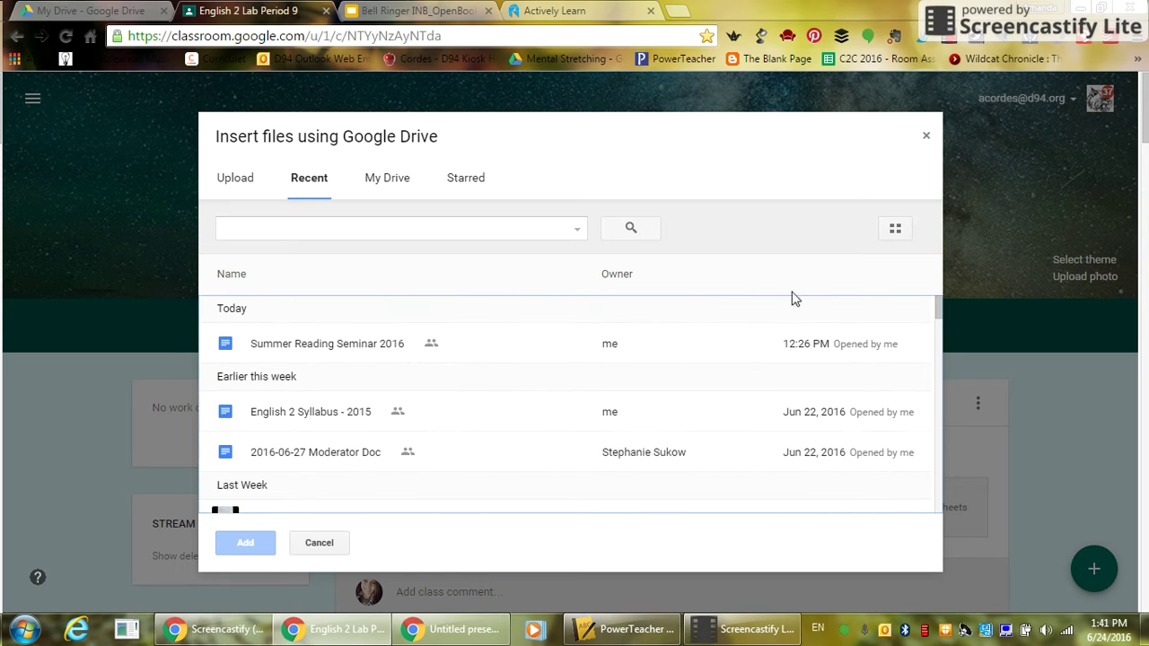
Attach 'Summer Reading Seminar 2016' with Make a copy for each student, title it 'Title Here', and assign
{"action": "double_click", "coordinate": [342, 339]}
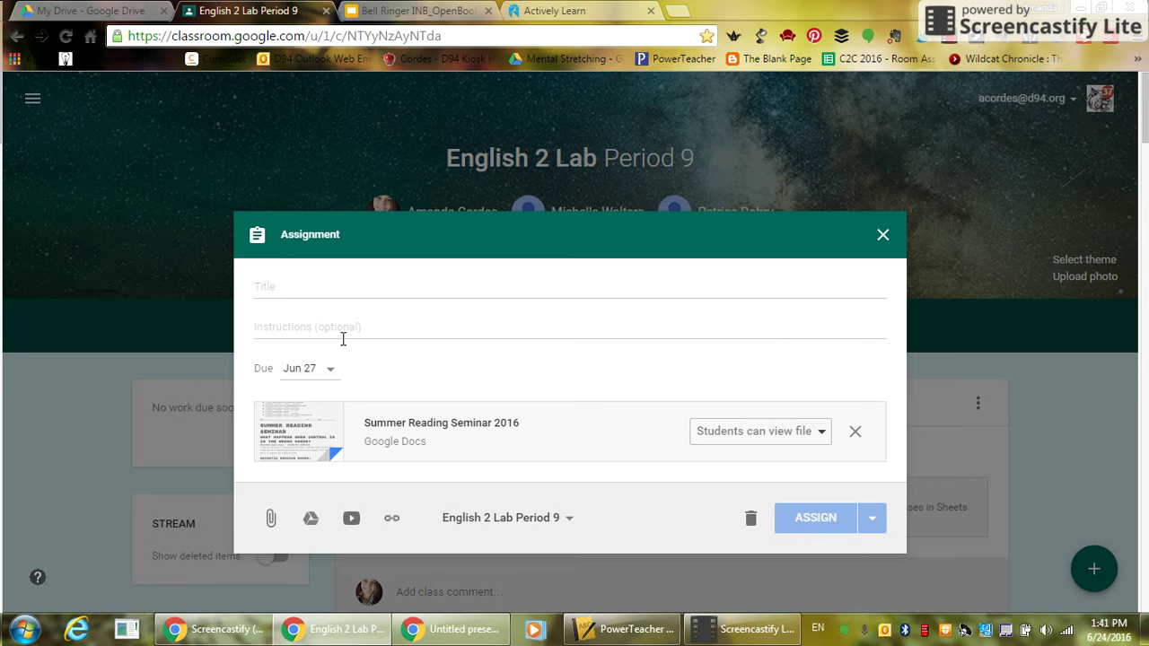
{"action": "left_click", "coordinate": [758, 437]}
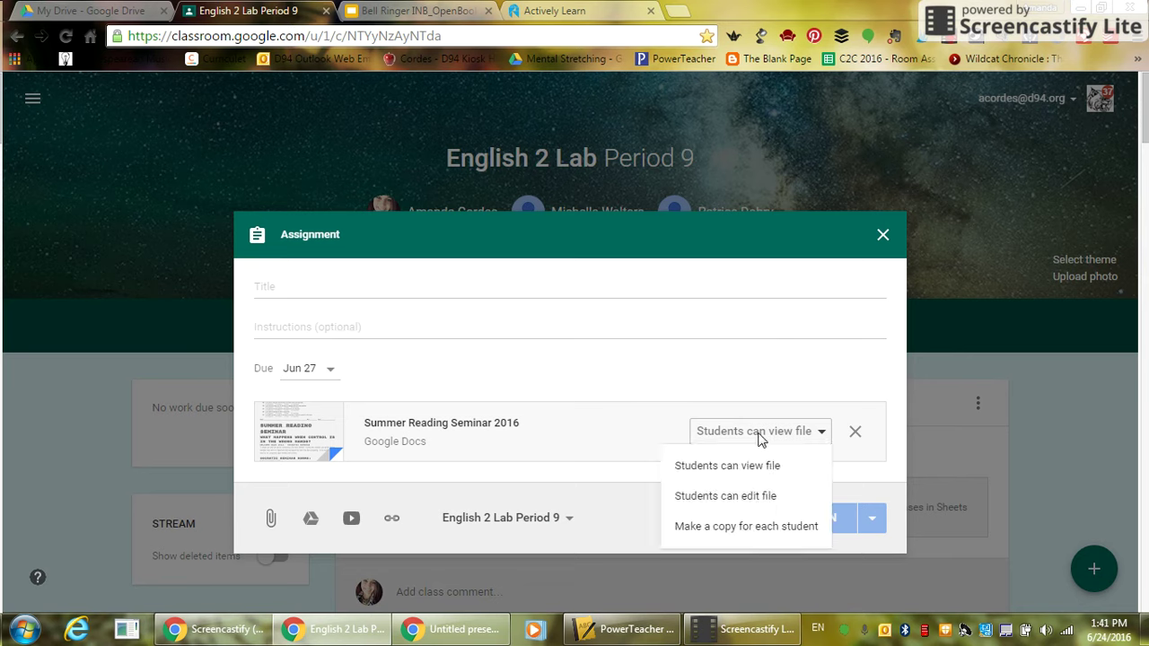
{"action": "left_click", "coordinate": [766, 527]}
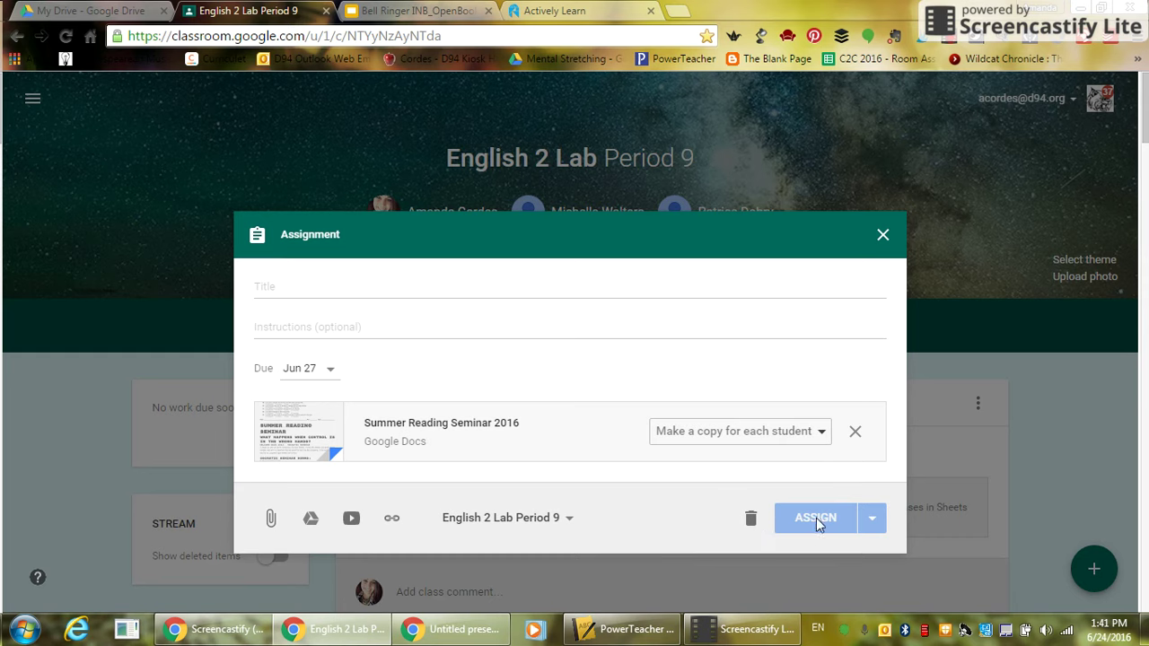
{"action": "left_click", "coordinate": [586, 287]}
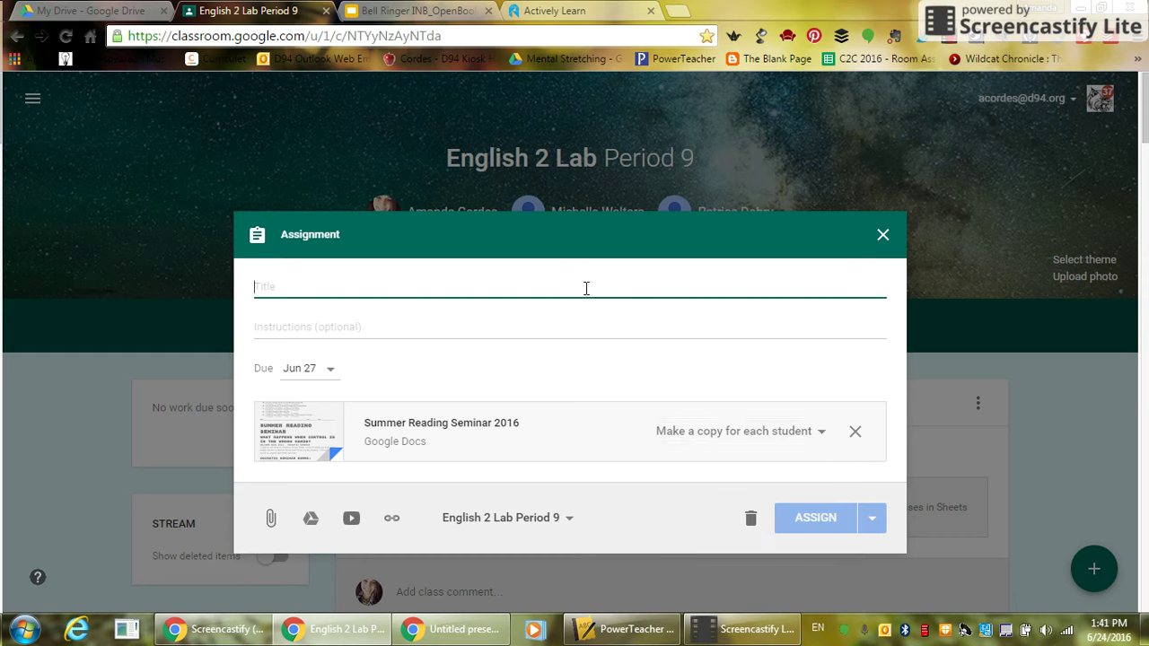
{"action": "type", "text": "Title Here"}
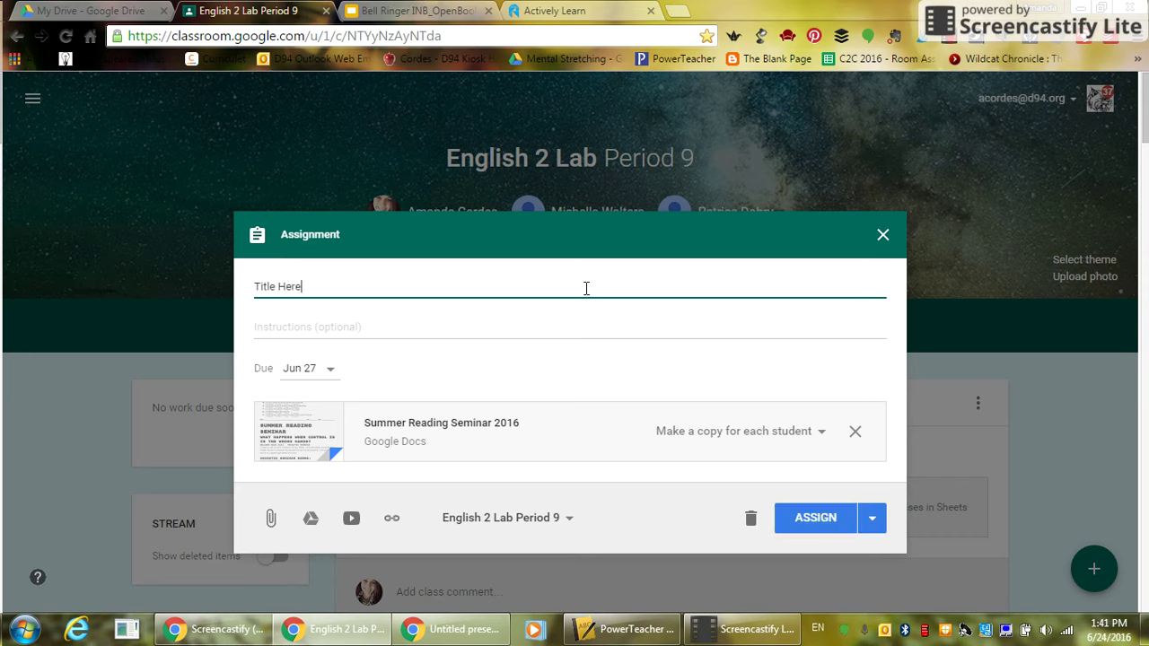
{"action": "left_click", "coordinate": [818, 521]}
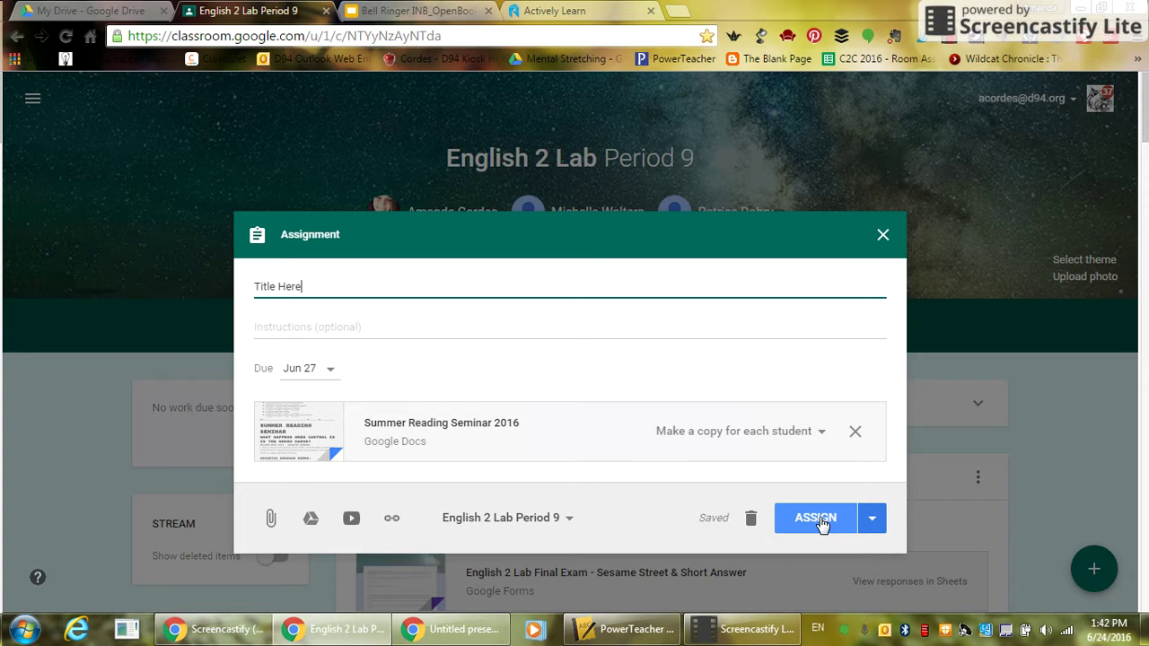
Close the Assignment dialog and select the Bell Ringers title slide in the Bell Ringer INB_OpenBook notebook
{"action": "left_click", "coordinate": [882, 237]}
{"action": "left_click", "coordinate": [415, 10]}
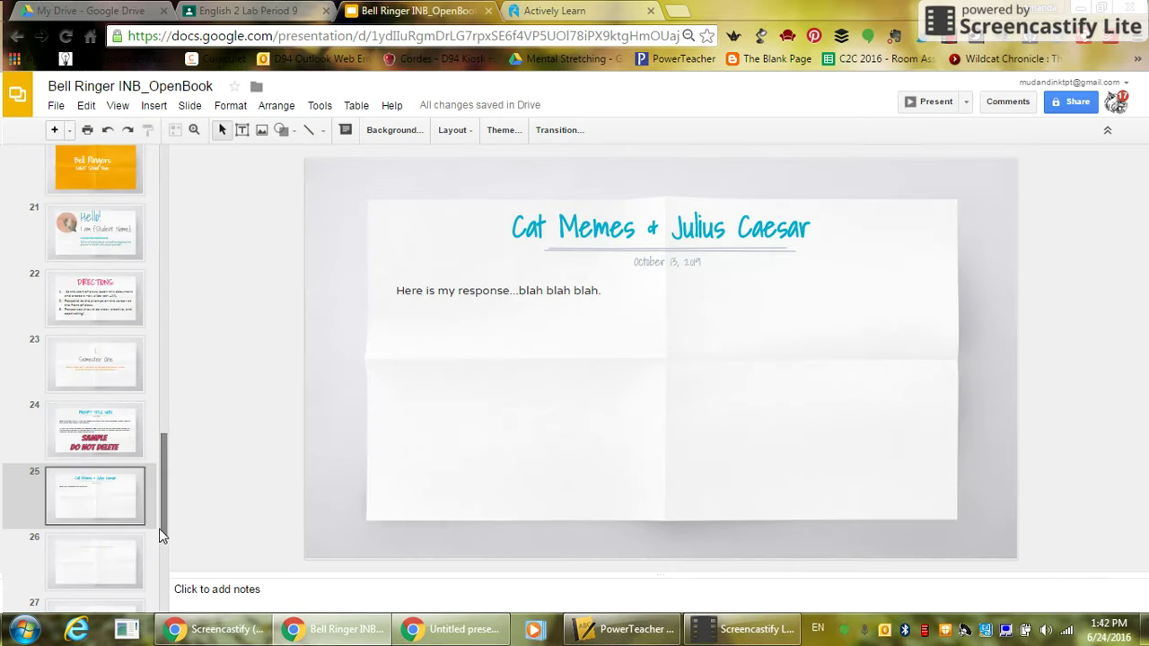
{"action": "left_click_drag", "start_coordinate": [160, 521], "coordinate": [199, 192]}
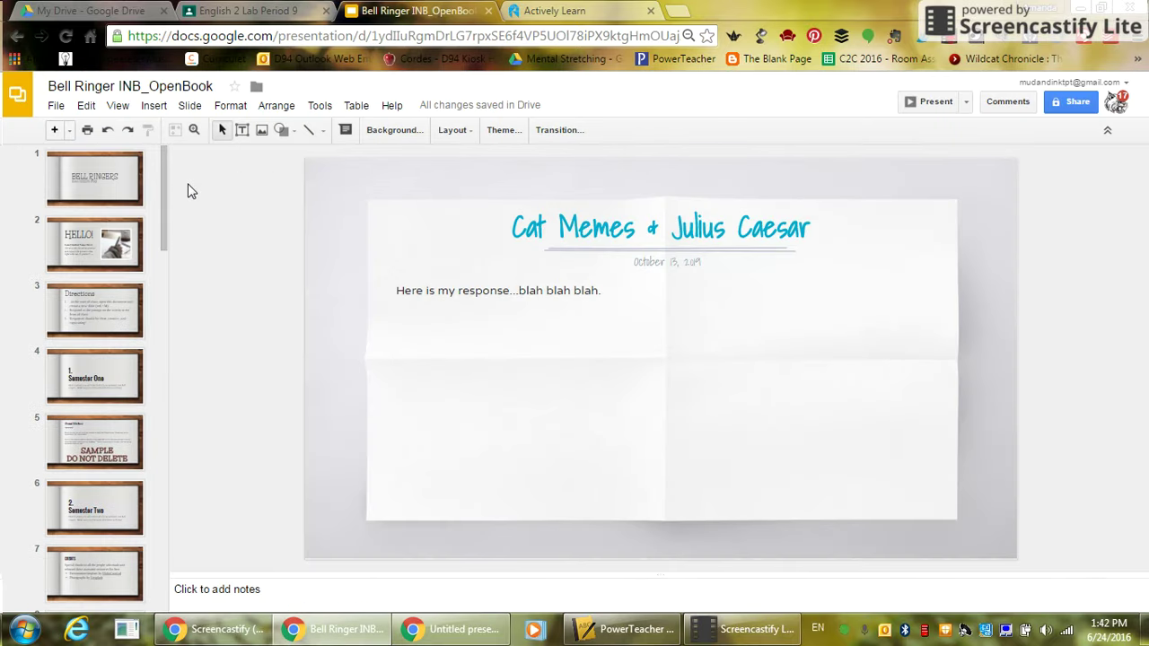
{"action": "left_click", "coordinate": [128, 187]}
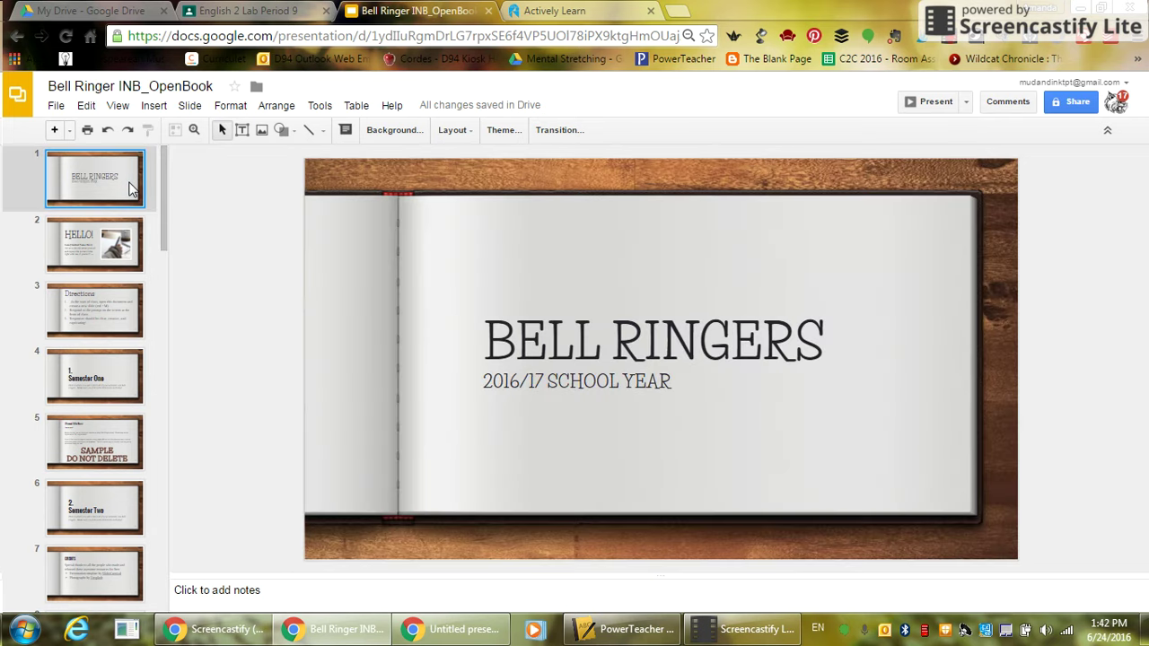
Page through the slides to the deck's end, then back to the yellow Sample prompt slide 15
{"action": "key", "text": "Down"}
{"action": "key", "text": "Down"}
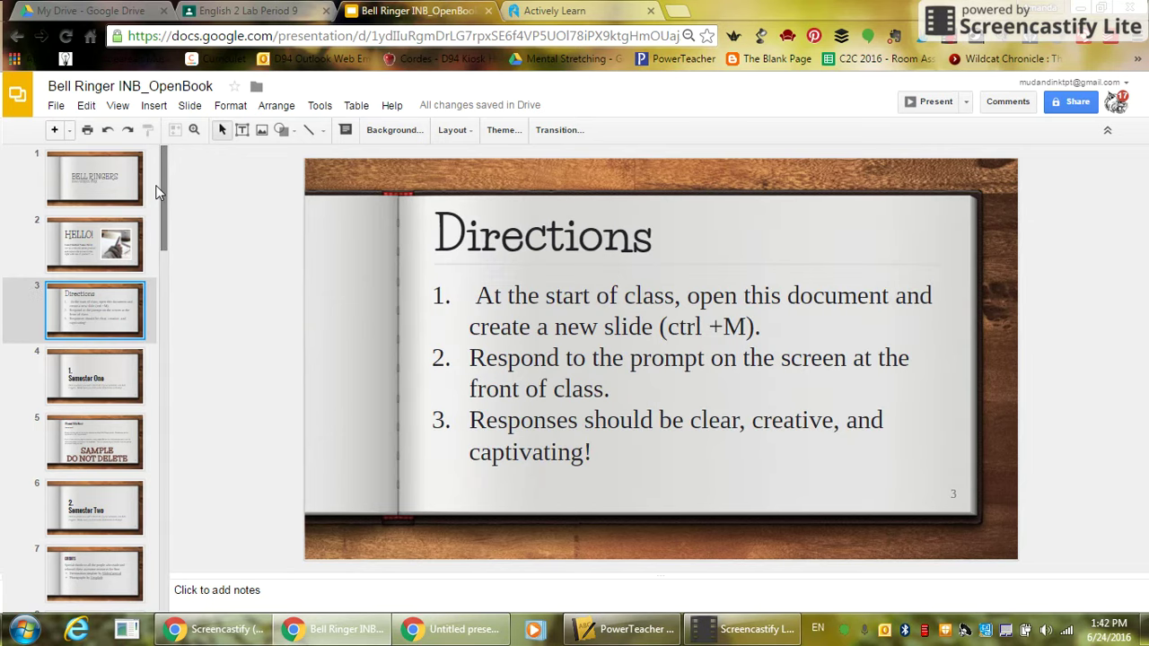
{"action": "key", "text": "Down"}
{"action": "key", "text": "Down"}
{"action": "key", "text": "Down"}
{"action": "key", "text": "Down"}
{"action": "key", "text": "Down"}
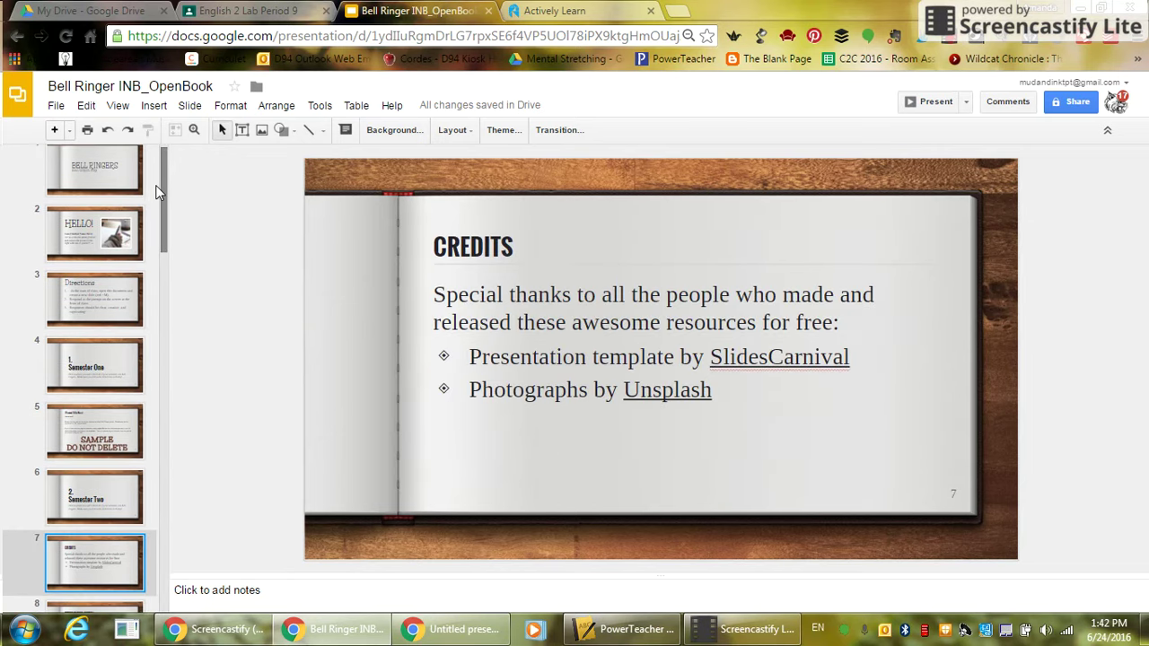
{"action": "key", "text": "Down"}
{"action": "key", "text": "Down"}
{"action": "key", "text": "Down"}
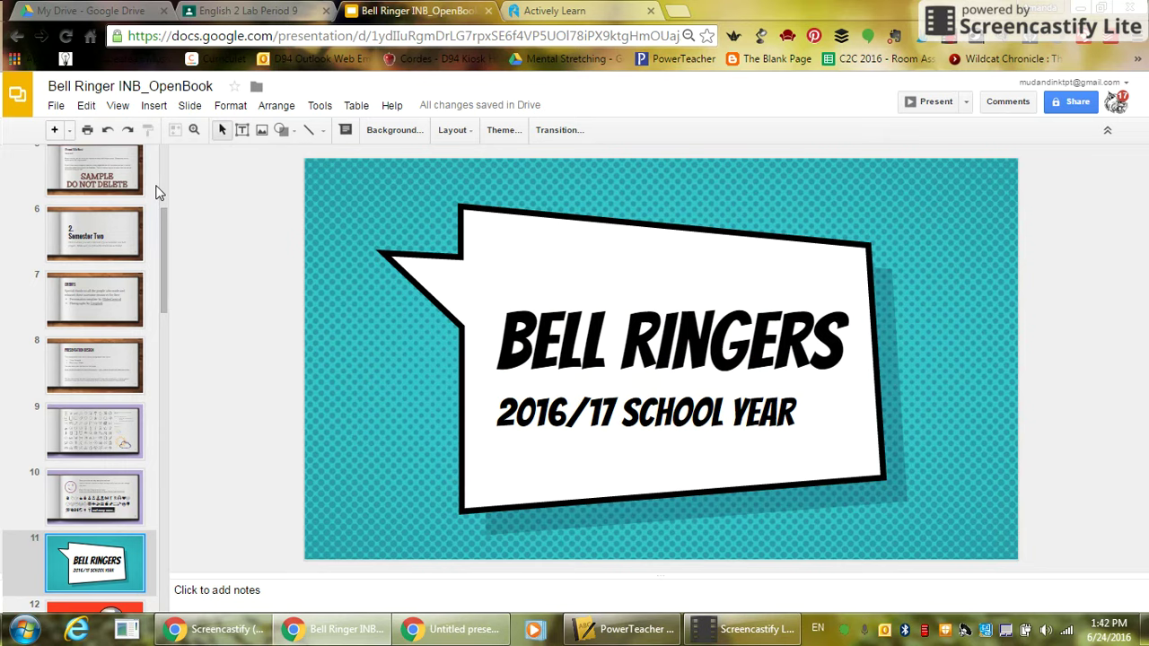
{"action": "key", "text": "Down"}
{"action": "key", "text": "Down"}
{"action": "key", "text": "Down"}
{"action": "key", "text": "Down"}
{"action": "key", "text": "Down"}
{"action": "key", "text": "Down"}
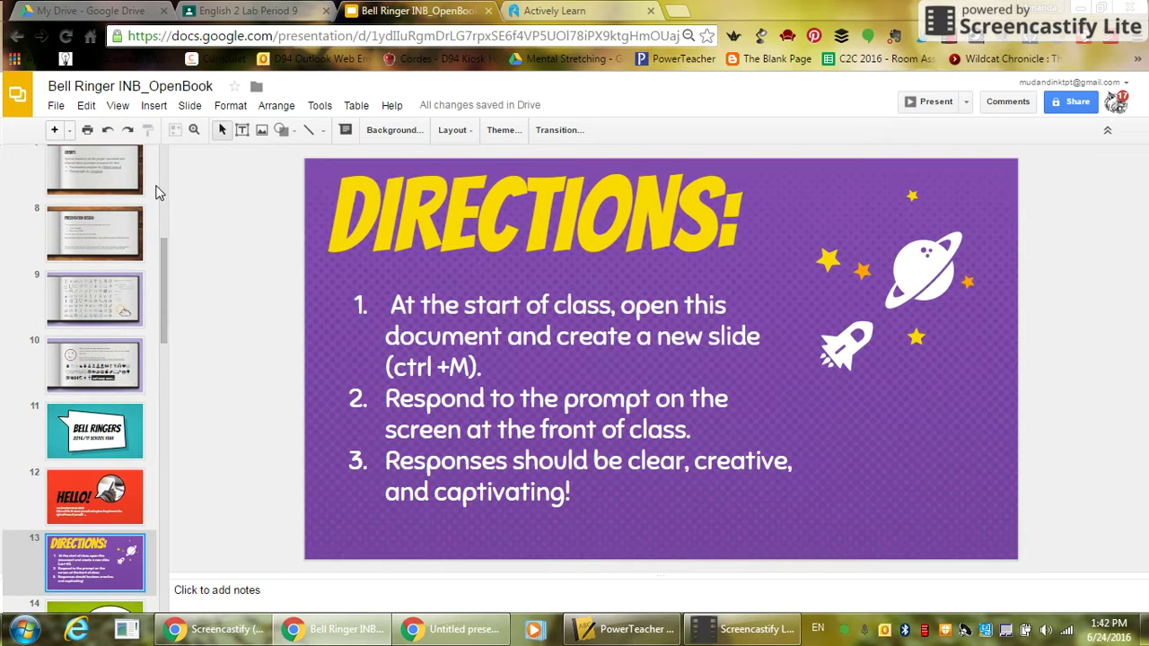
{"action": "key", "text": "Down"}
{"action": "key", "text": "Down"}
{"action": "key", "text": "Down"}
{"action": "key", "text": "Down"}
{"action": "key", "text": "Down"}
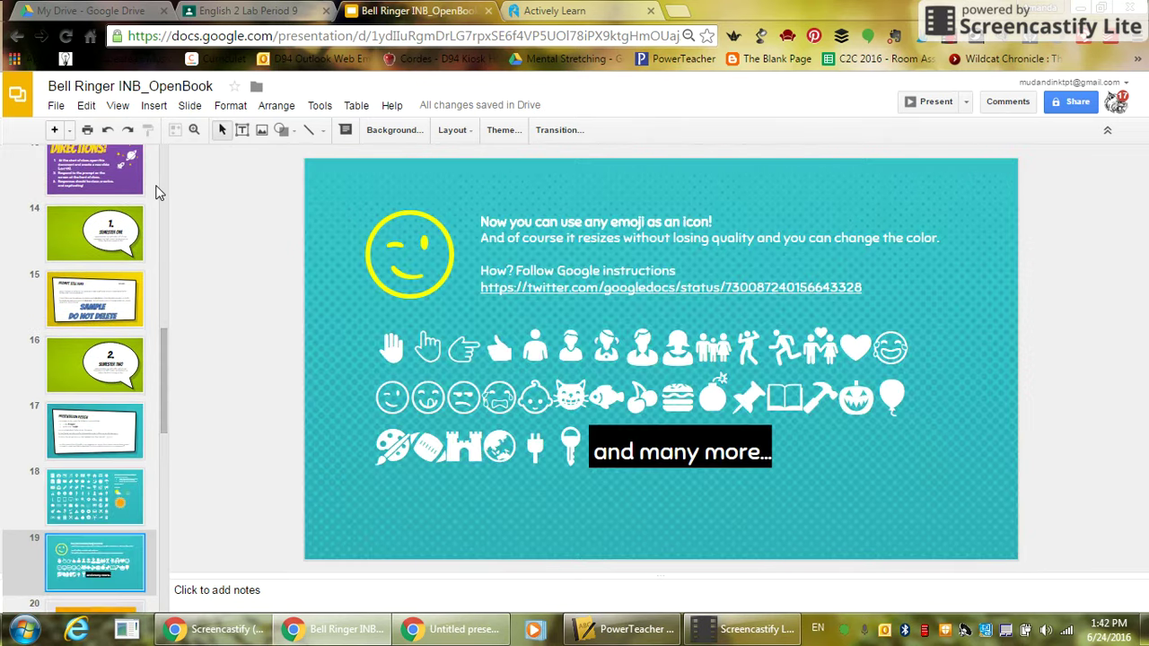
{"action": "key", "text": "Down"}
{"action": "key", "text": "Down"}
{"action": "key", "text": "Down"}
{"action": "key", "text": "Down"}
{"action": "key", "text": "Down"}
{"action": "key", "text": "Down"}
{"action": "key", "text": "Down"}
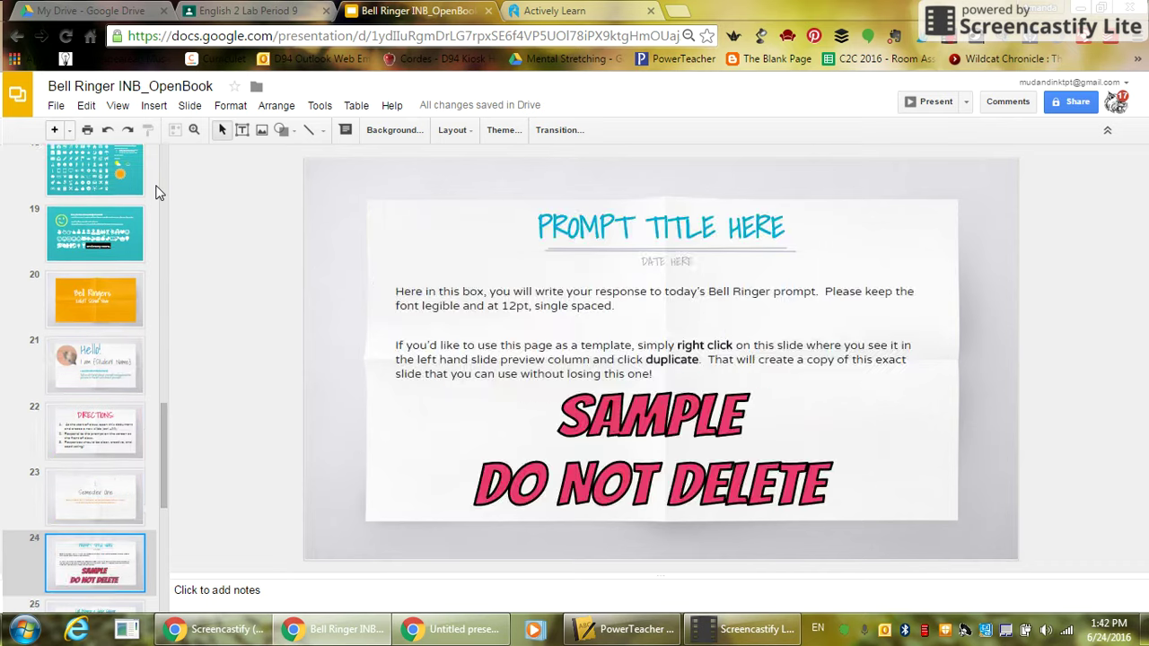
{"action": "key", "text": "Down"}
{"action": "key", "text": "Down"}
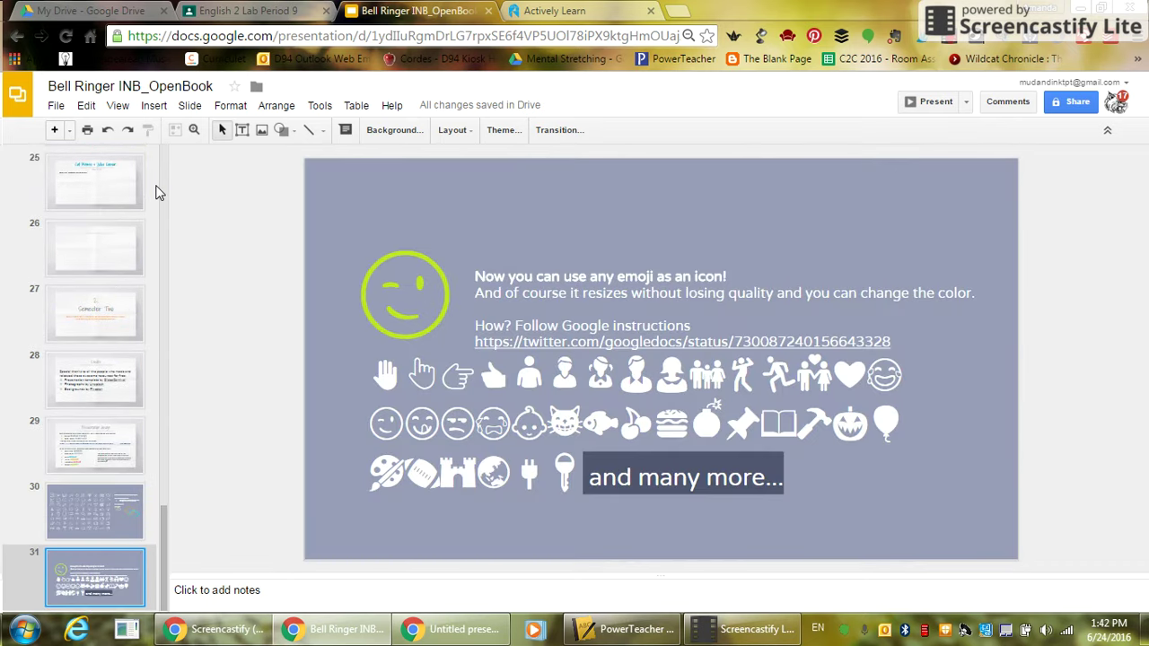
{"action": "key", "text": "Up"}
{"action": "key", "text": "Up"}
{"action": "key", "text": "Up"}
{"action": "key", "text": "Up"}
{"action": "key", "text": "Up"}
{"action": "key", "text": "Up"}
{"action": "key", "text": "Up"}
{"action": "key", "text": "Up"}
{"action": "key", "text": "Up"}
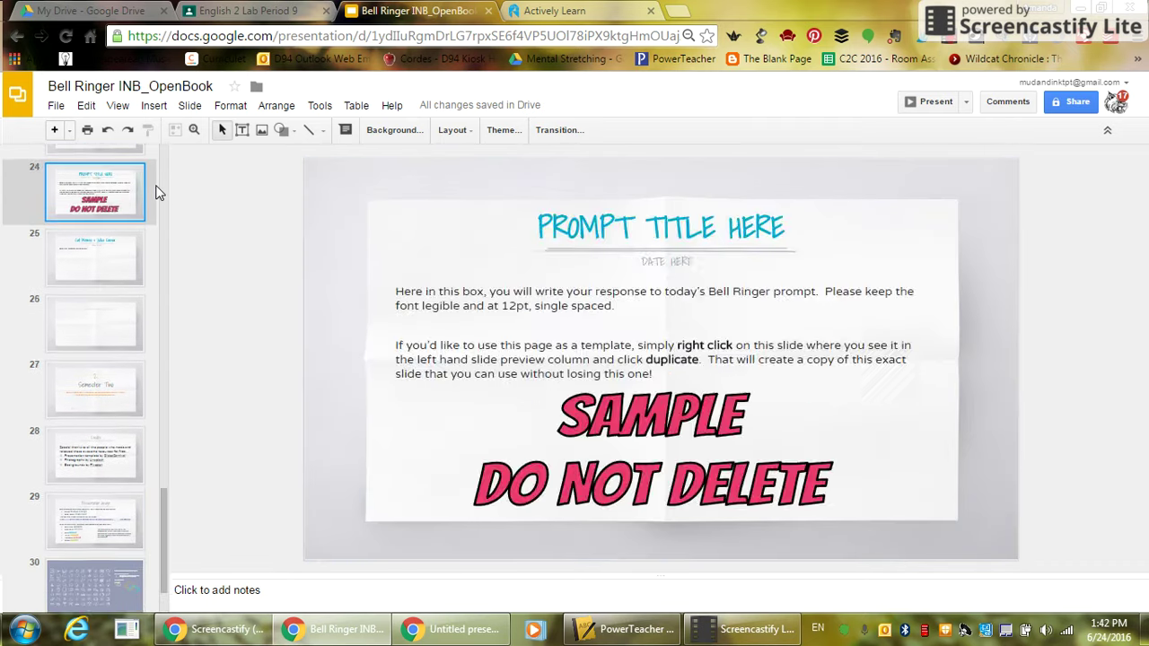
{"action": "key", "text": "Up"}
{"action": "key", "text": "Up"}
{"action": "key", "text": "Up"}
{"action": "key", "text": "Up"}
{"action": "key", "text": "Up"}
{"action": "key", "text": "Up"}
{"action": "key", "text": "Up"}
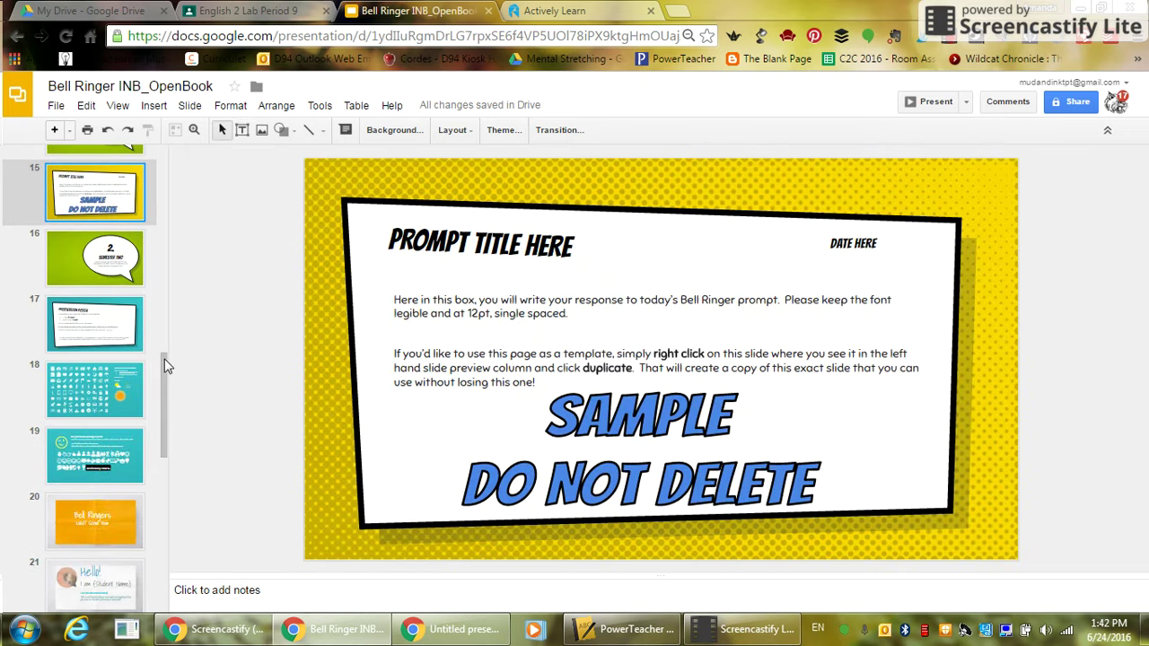
{"action": "scroll", "coordinate": [162, 348], "scroll_direction": "up", "scroll_amount": 5}
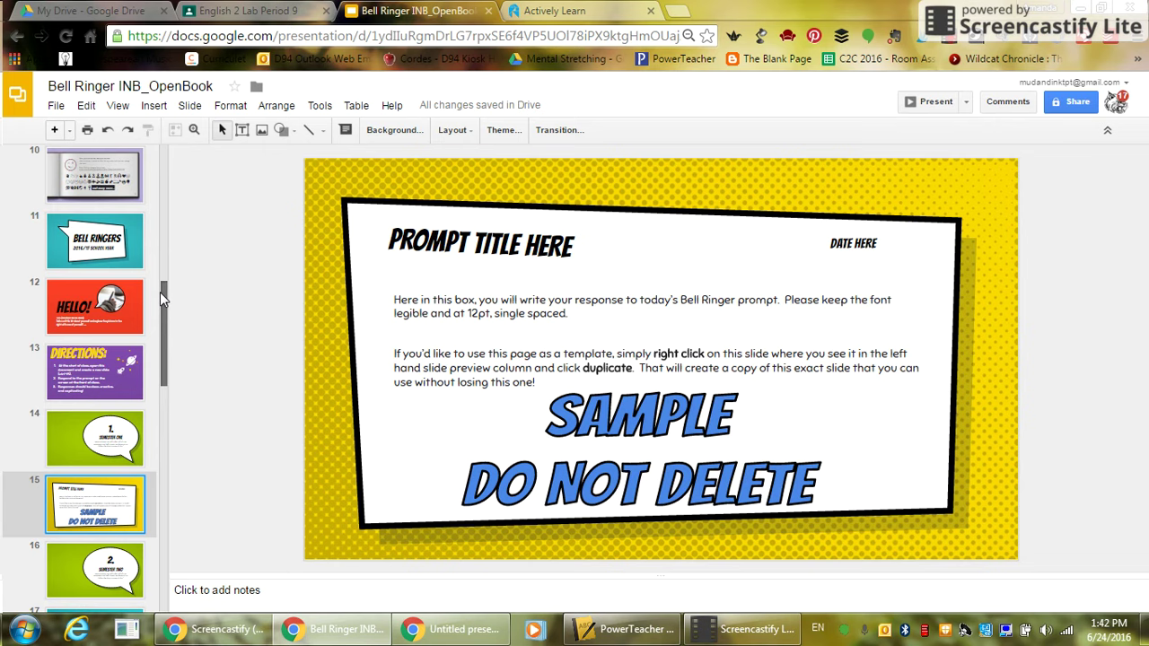
{"action": "scroll", "coordinate": [172, 249], "scroll_direction": "up", "scroll_amount": 5}
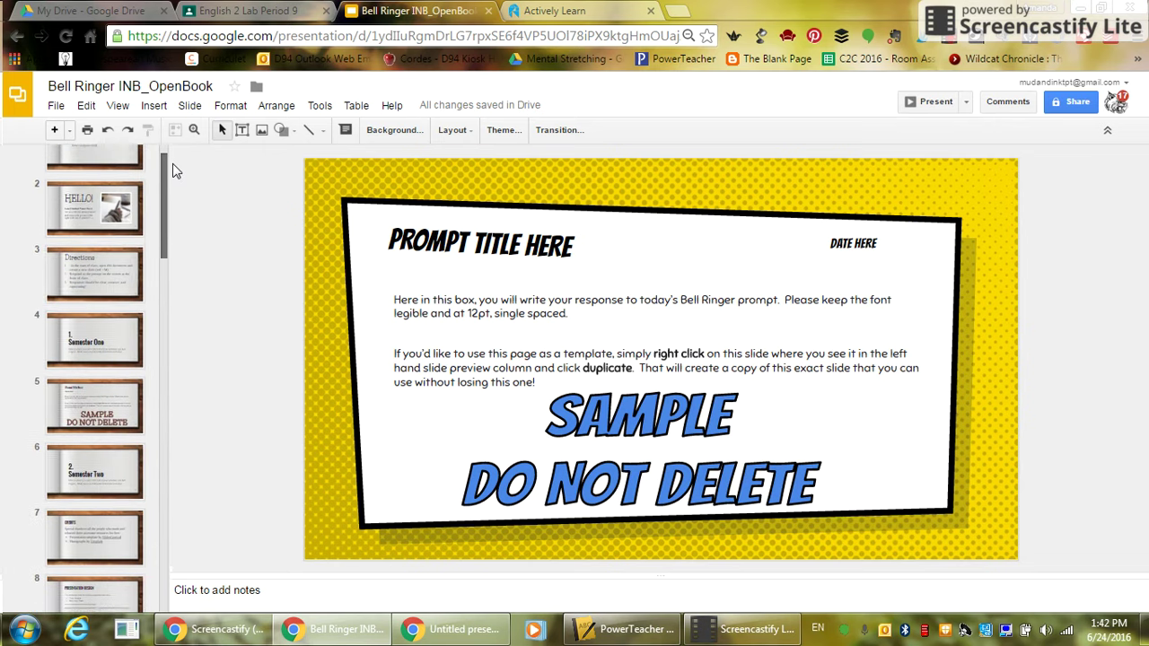
{"action": "scroll", "coordinate": [177, 264], "scroll_direction": "down", "scroll_amount": 8}
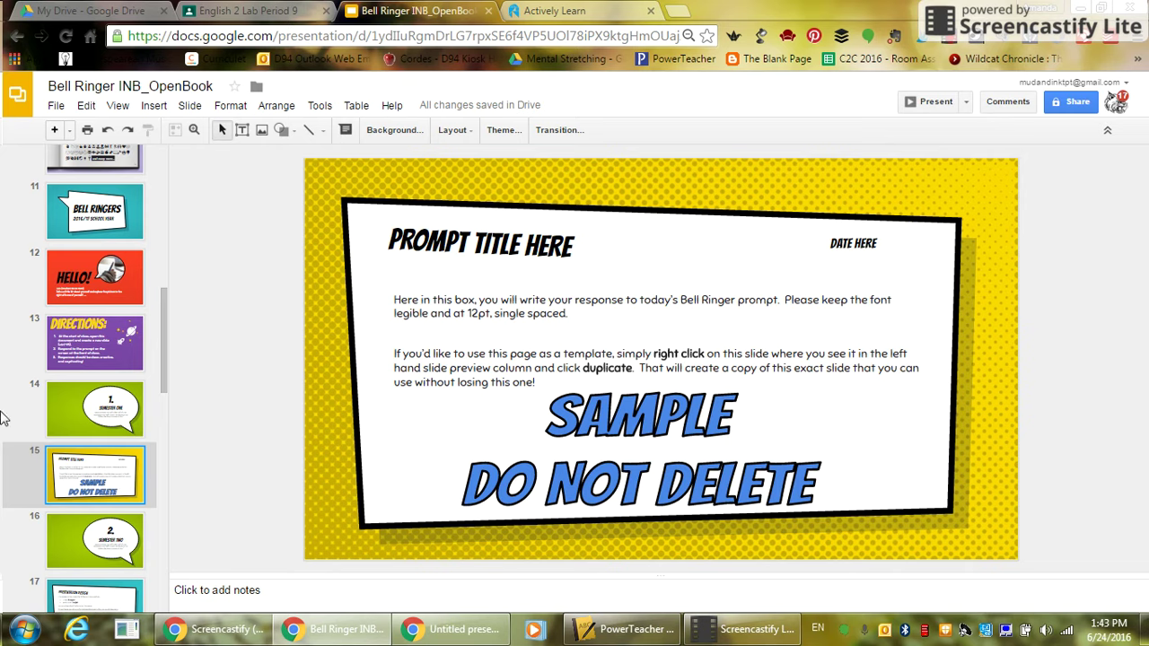
Return to the Untitled presentation and display its 'Bell Ringer Digital Interactive Notebook for Students' title slide
{"action": "left_click", "coordinate": [471, 629]}
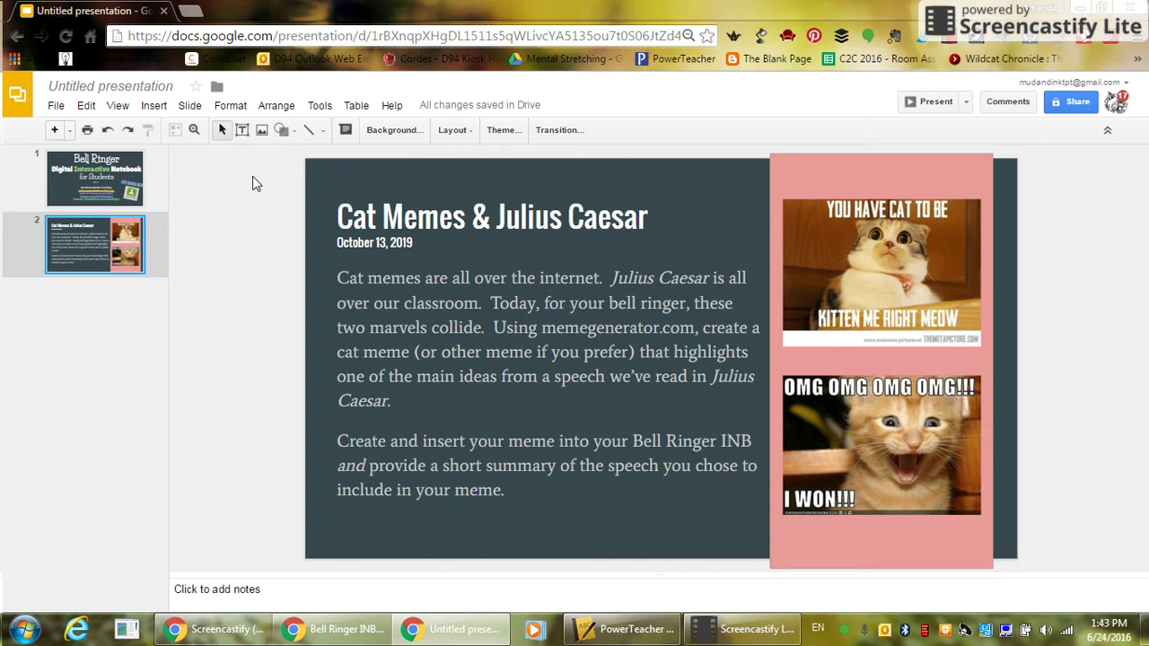
{"action": "left_click", "coordinate": [95, 178]}
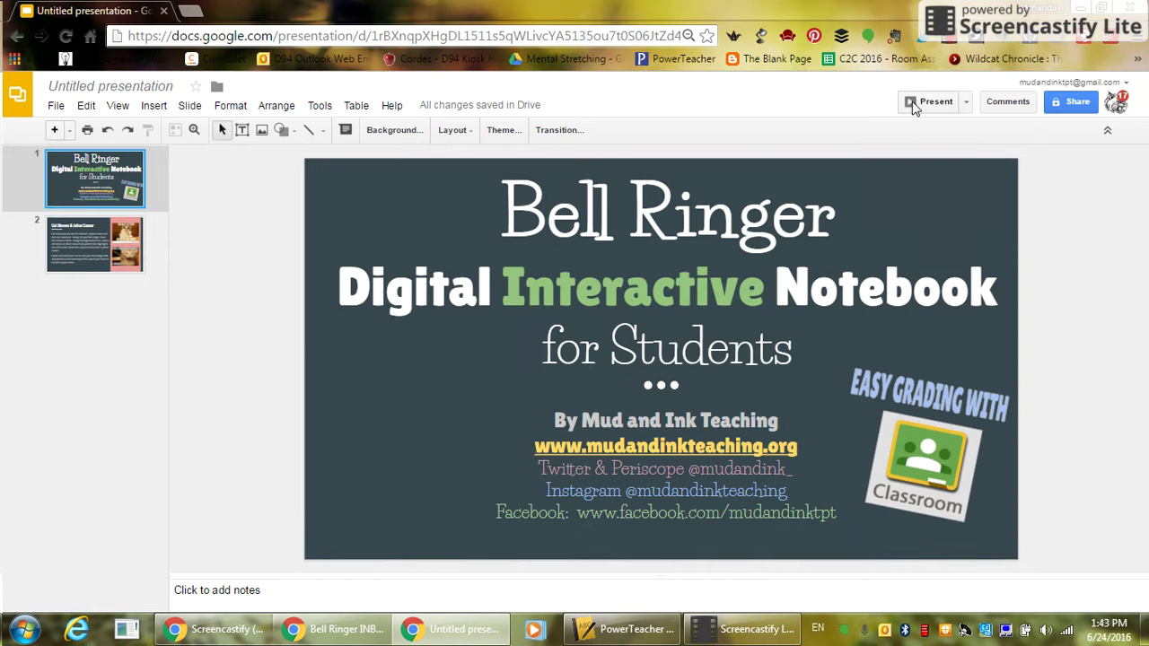